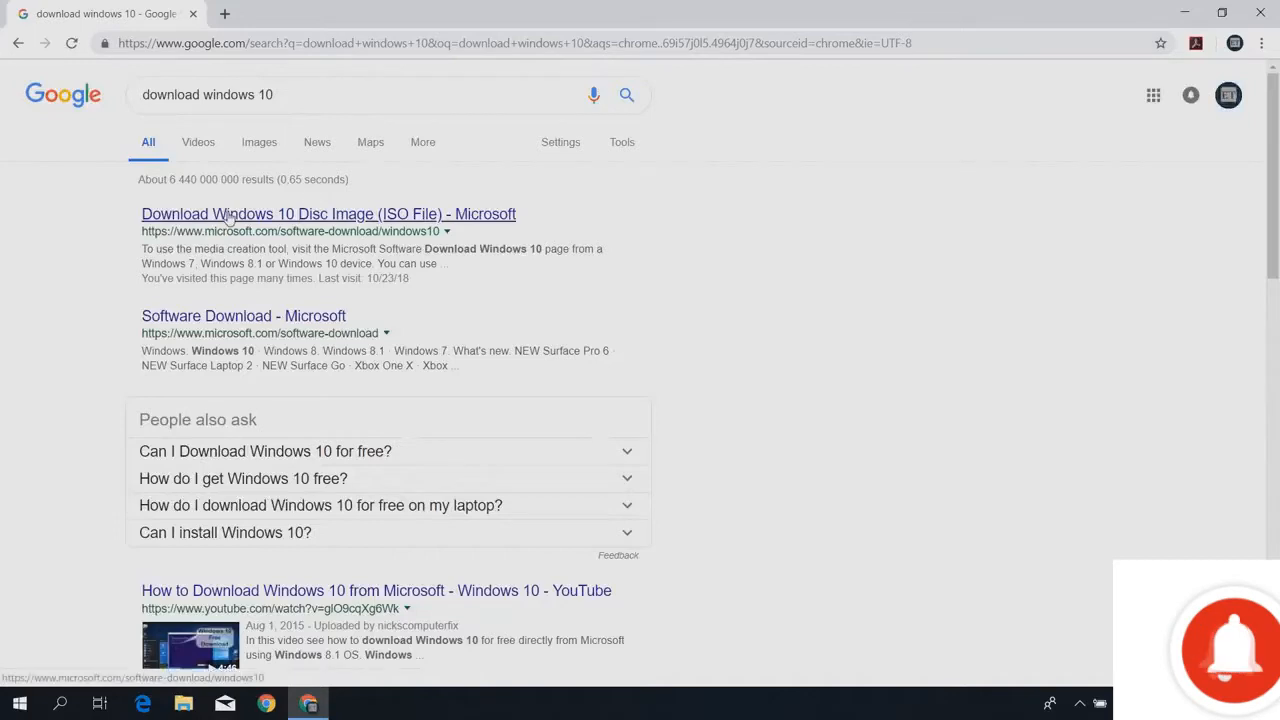
Open Microsoft's Download Windows 10 page from the search results, then download and run the Media Creation Tool
{"action": "left_click", "coordinate": [228, 215]}
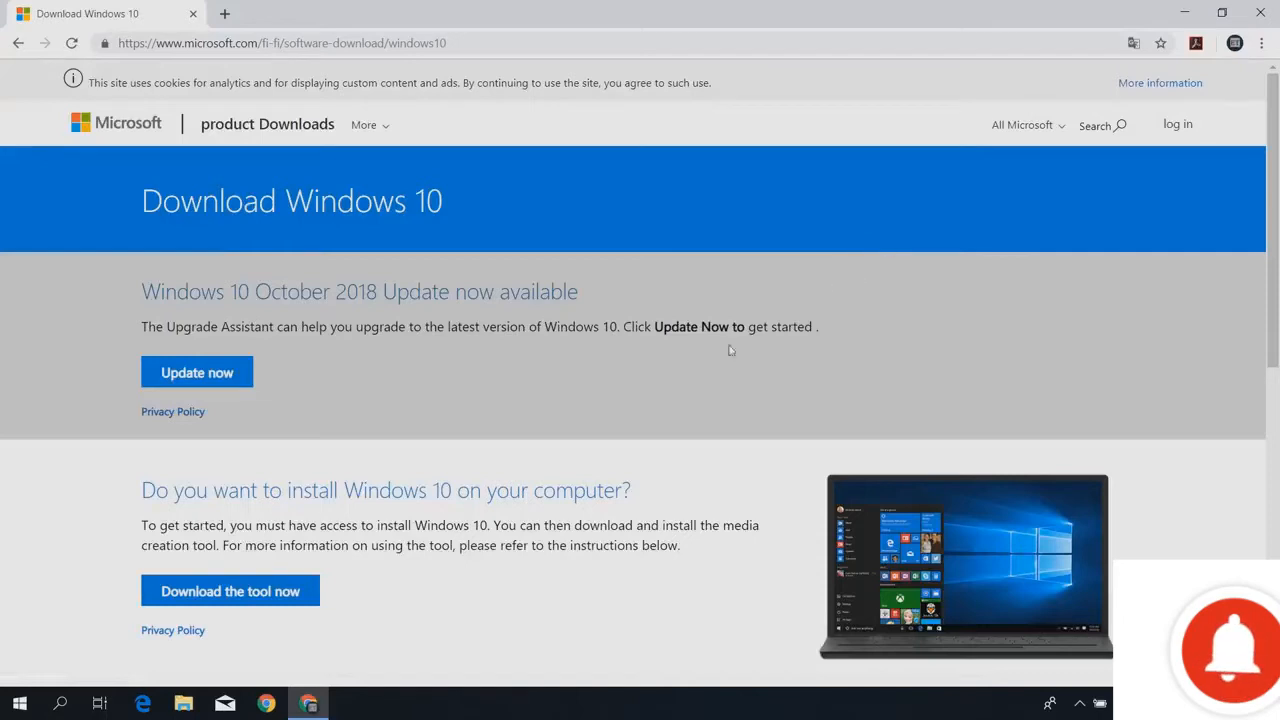
{"action": "scroll", "coordinate": [670, 396], "scroll_direction": "down", "scroll_amount": 1}
{"action": "scroll", "coordinate": [670, 396], "scroll_direction": "down", "scroll_amount": 1}
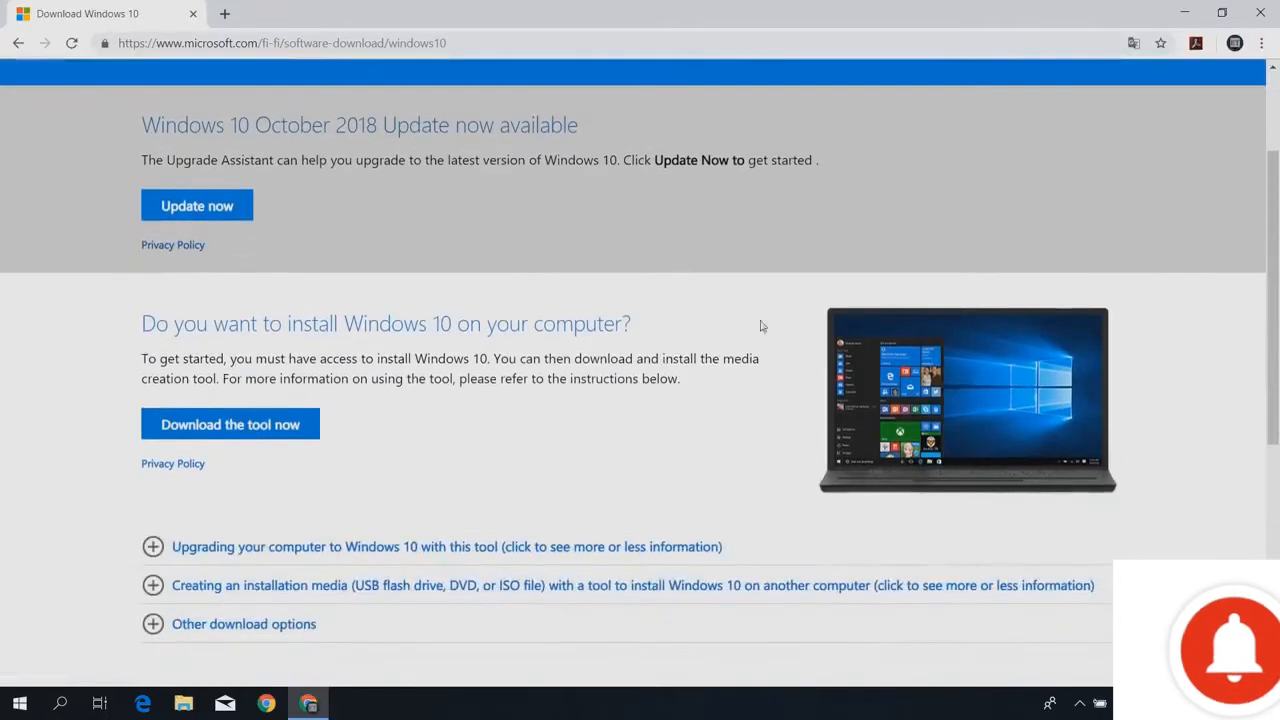
{"action": "left_click", "coordinate": [229, 437]}
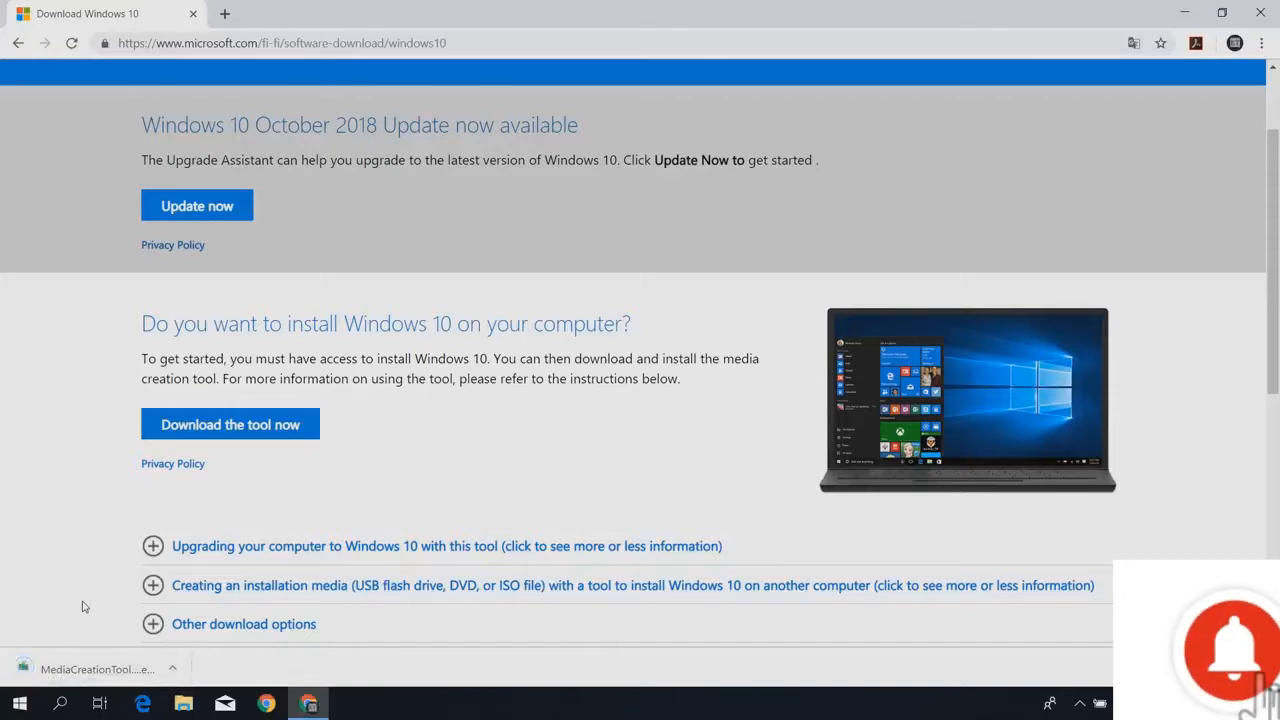
{"action": "left_click", "coordinate": [93, 673]}
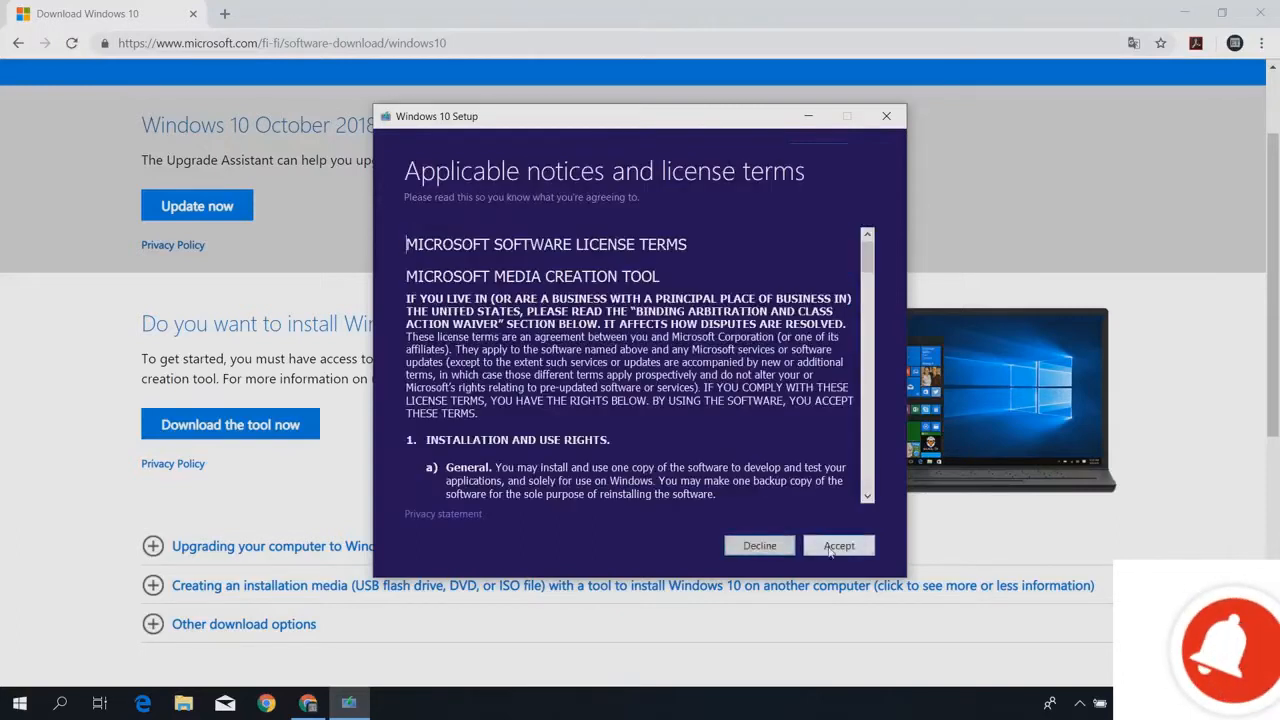
Accept the license terms and choose to create installation media for another PC
{"action": "left_click", "coordinate": [830, 550]}
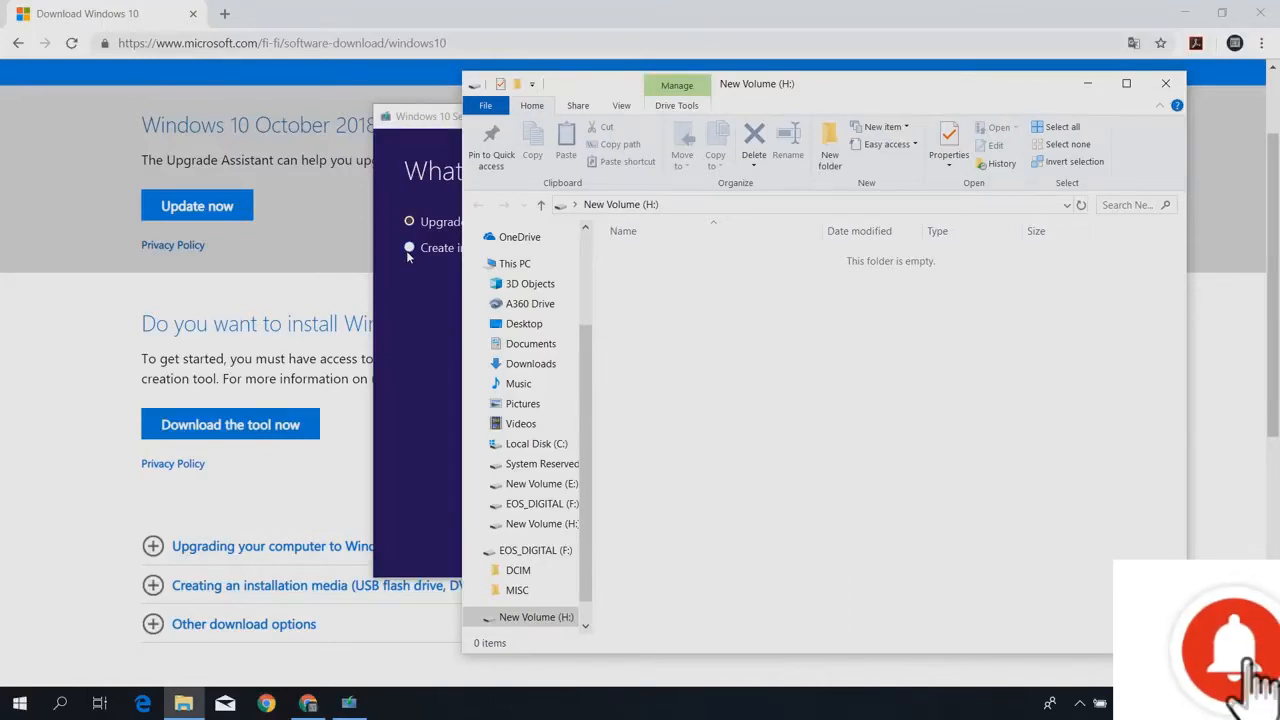
{"action": "left_click", "coordinate": [1165, 83]}
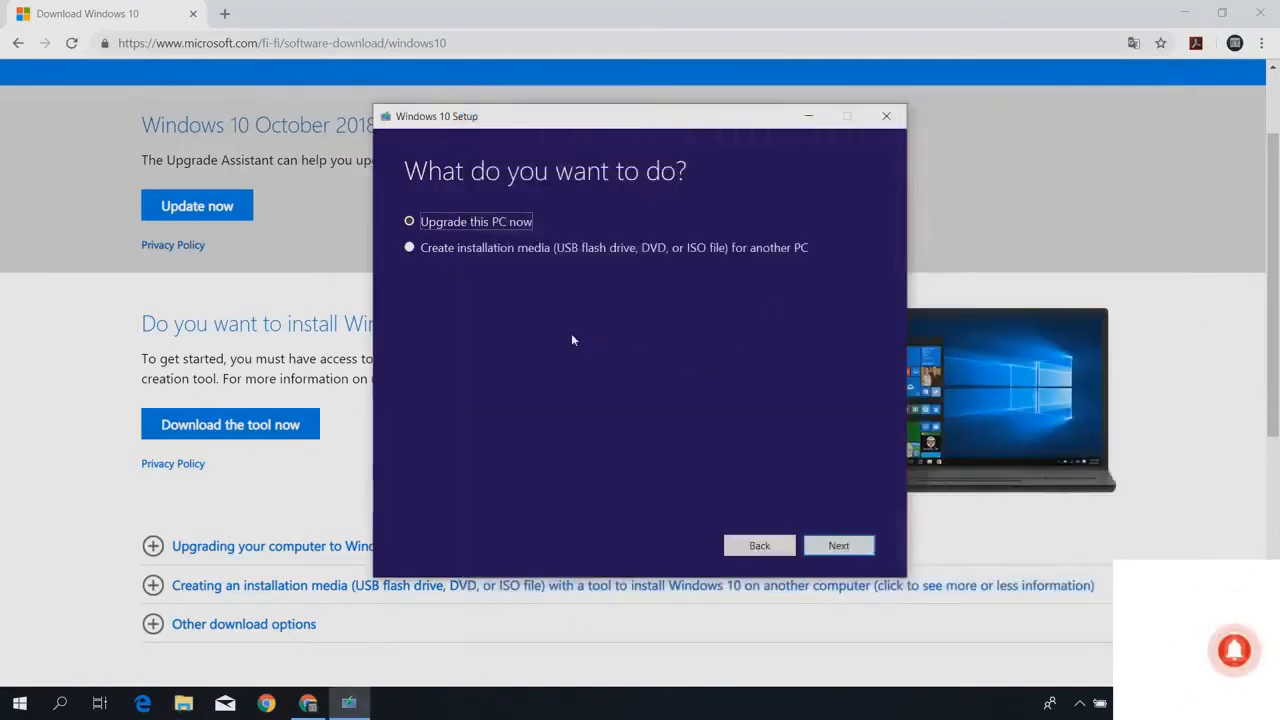
{"action": "left_click", "coordinate": [410, 248]}
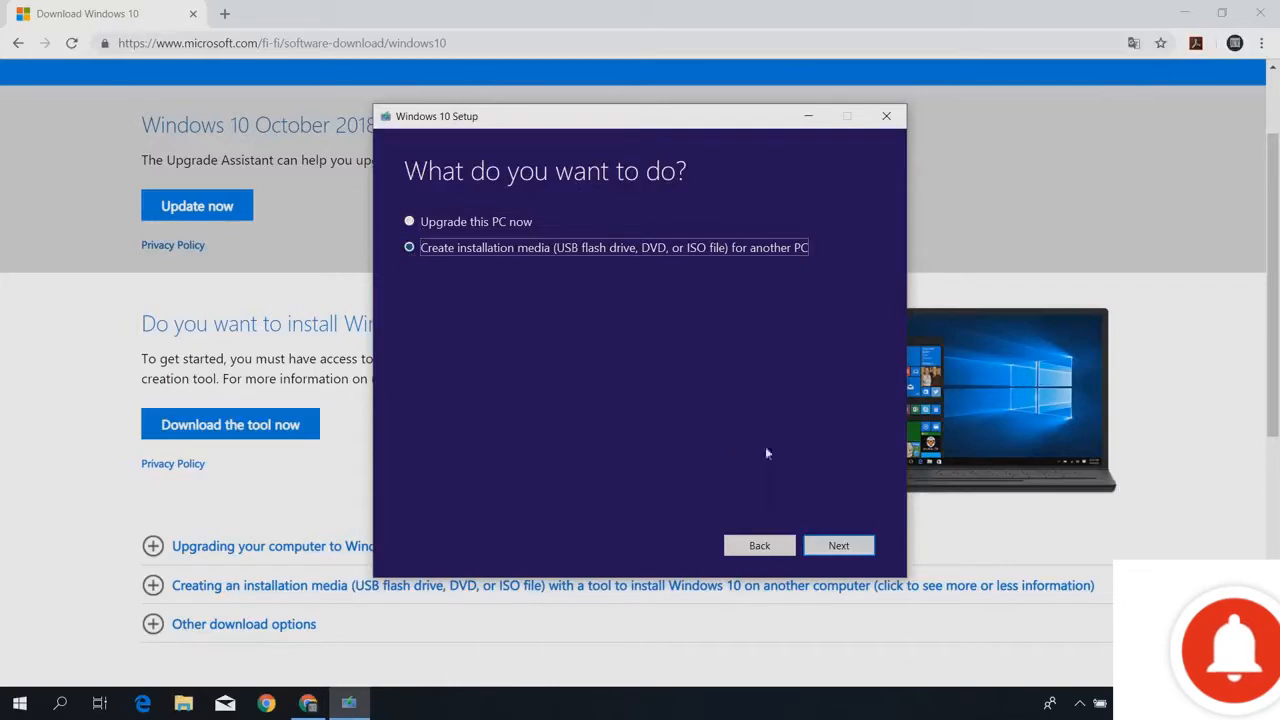
{"action": "left_click", "coordinate": [834, 547]}
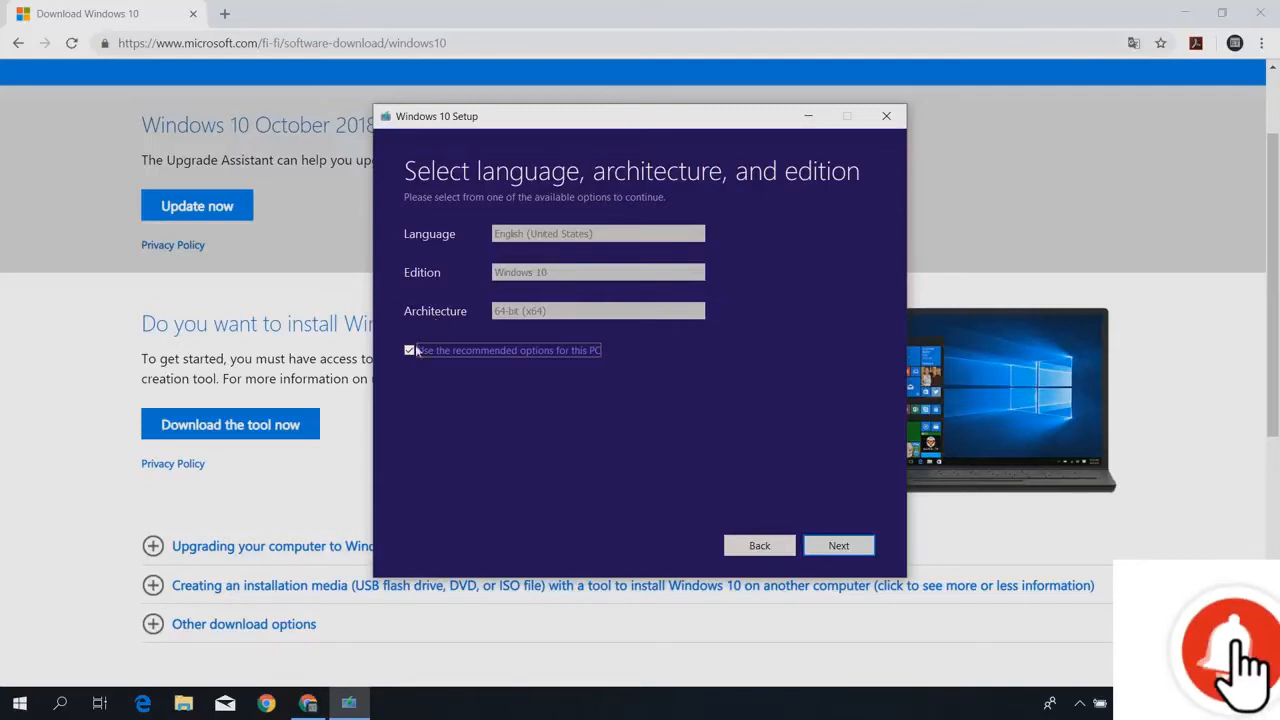
Turn off the recommended options for this PC, set the architecture to Both, and continue to the media choice
{"action": "left_click", "coordinate": [409, 351]}
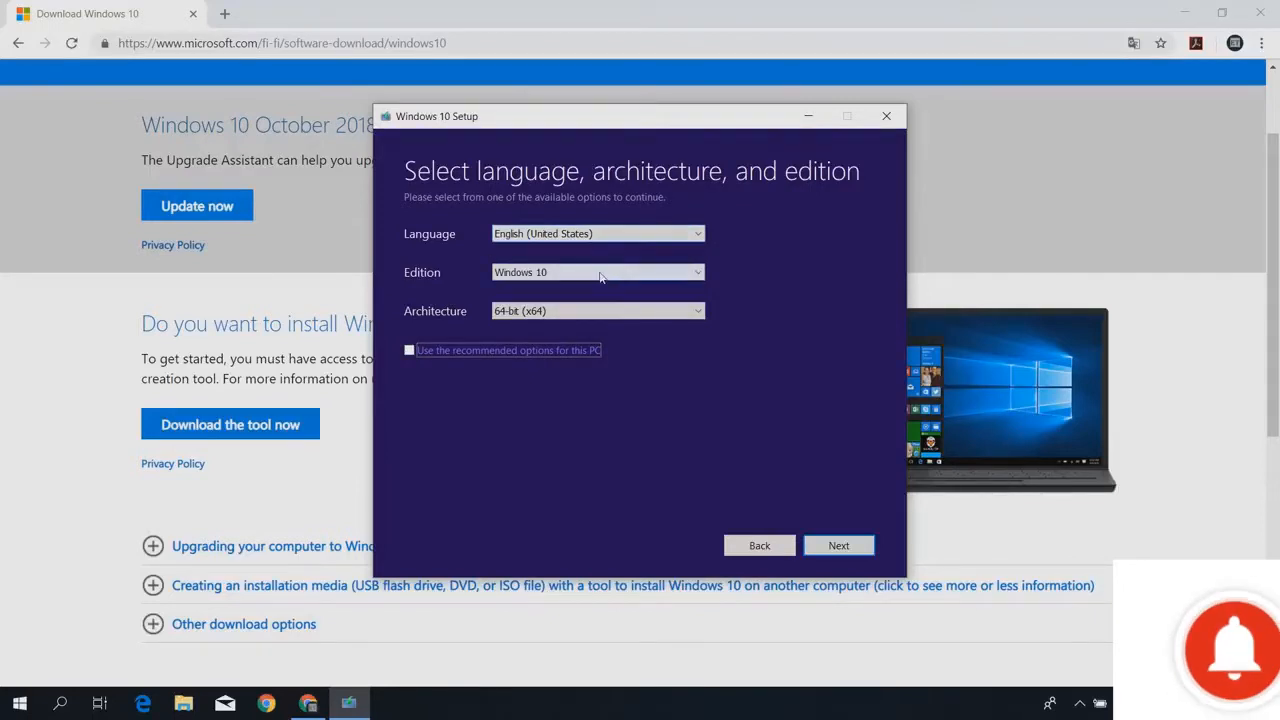
{"action": "left_click", "coordinate": [630, 316]}
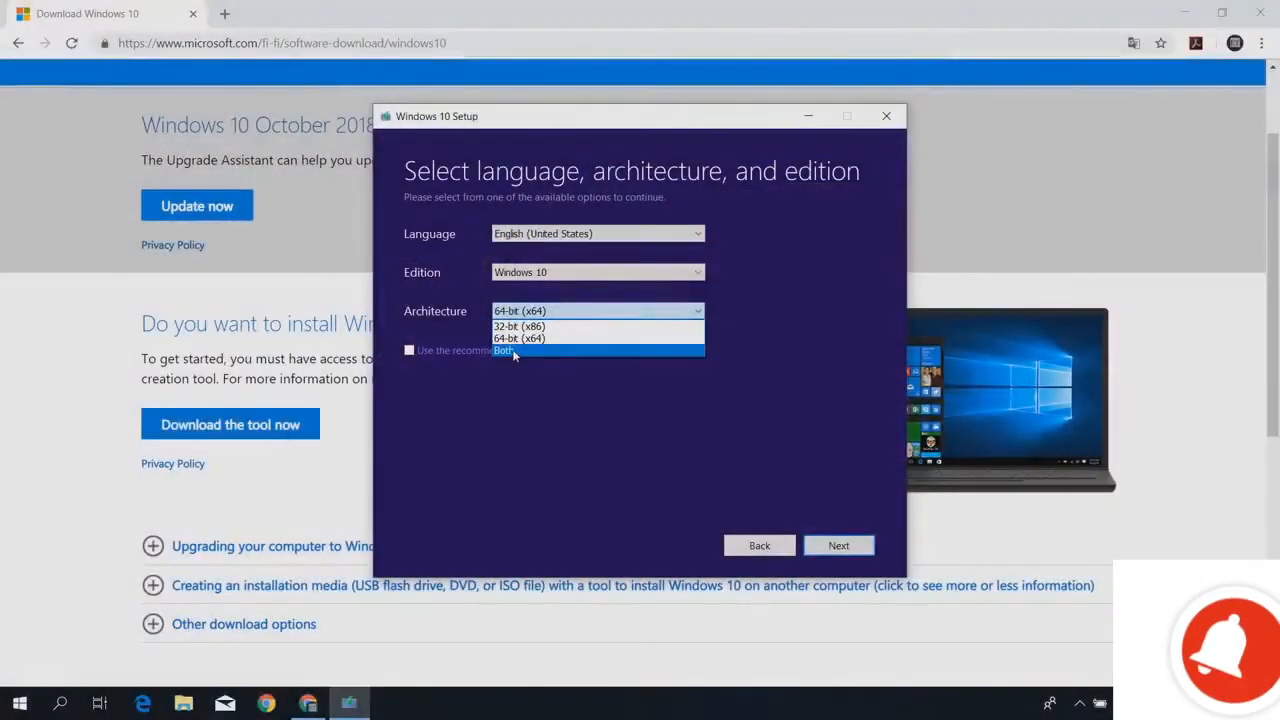
{"action": "left_click", "coordinate": [513, 352]}
{"action": "left_click", "coordinate": [826, 550]}
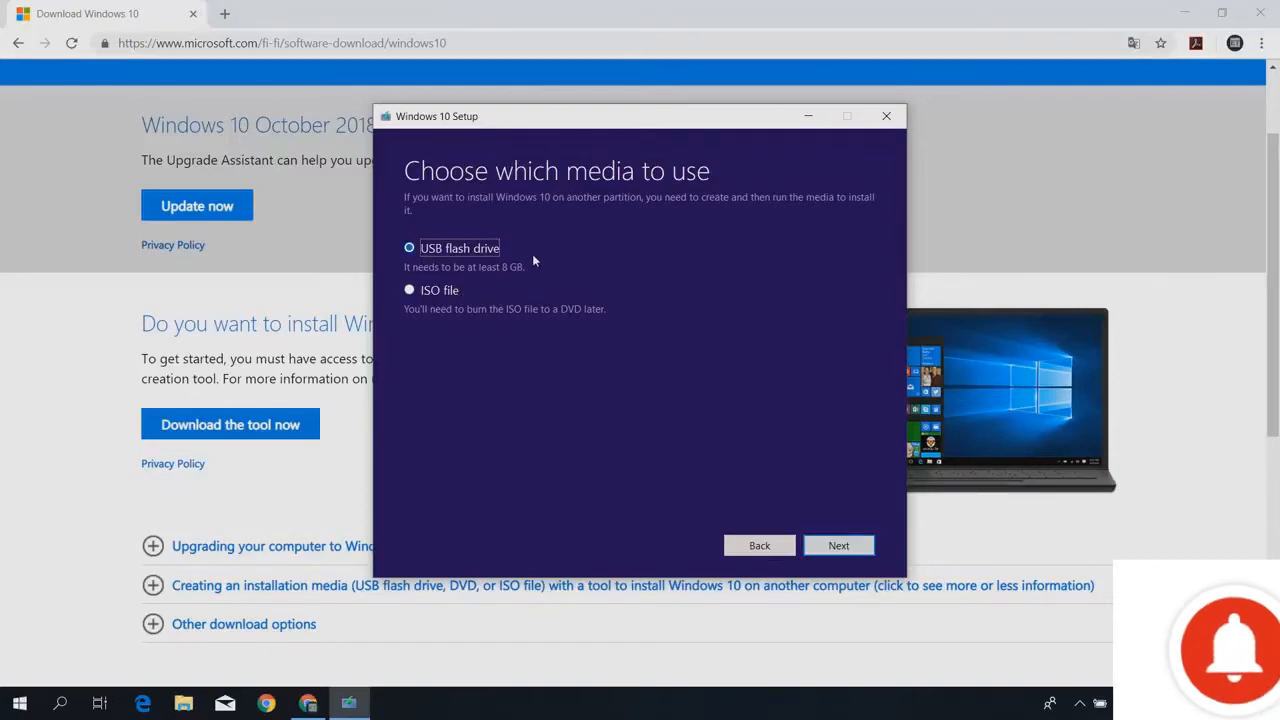
Create the Windows 10 installer on the USB flash drive H: (New Volume), finish the setup, and open the resulting drive
{"action": "left_click", "coordinate": [839, 545]}
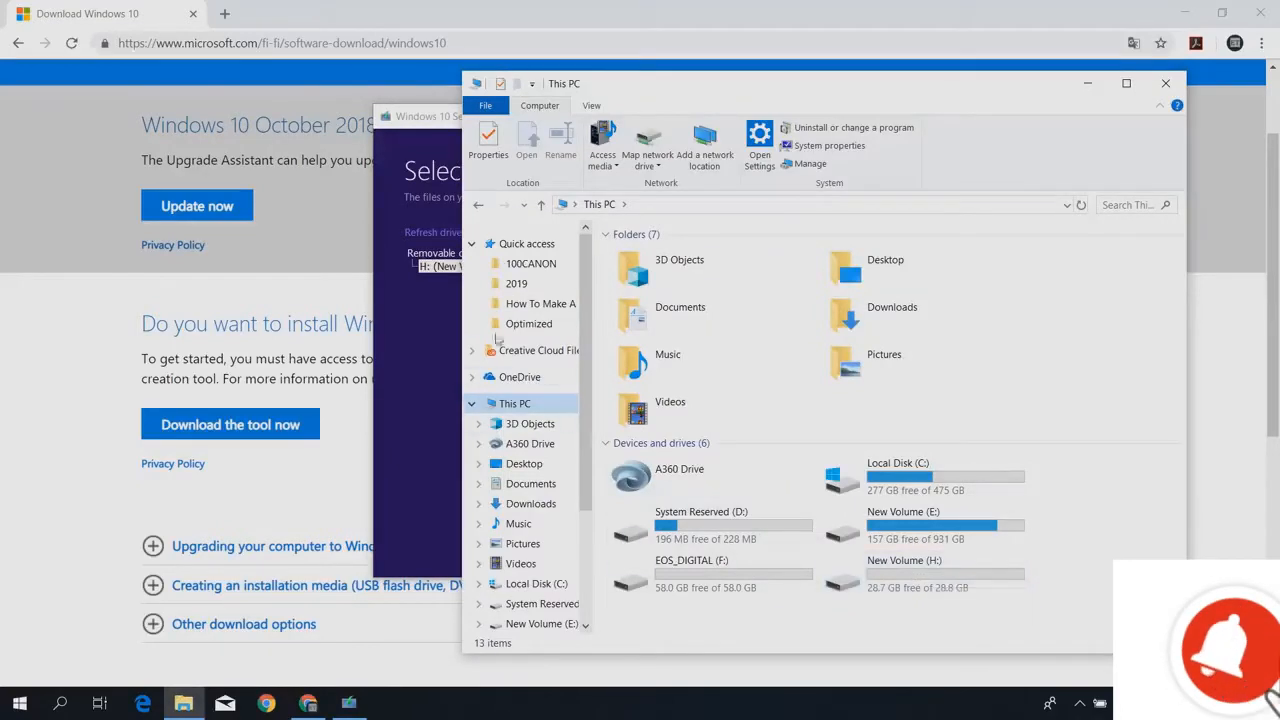
{"action": "left_click", "coordinate": [426, 293]}
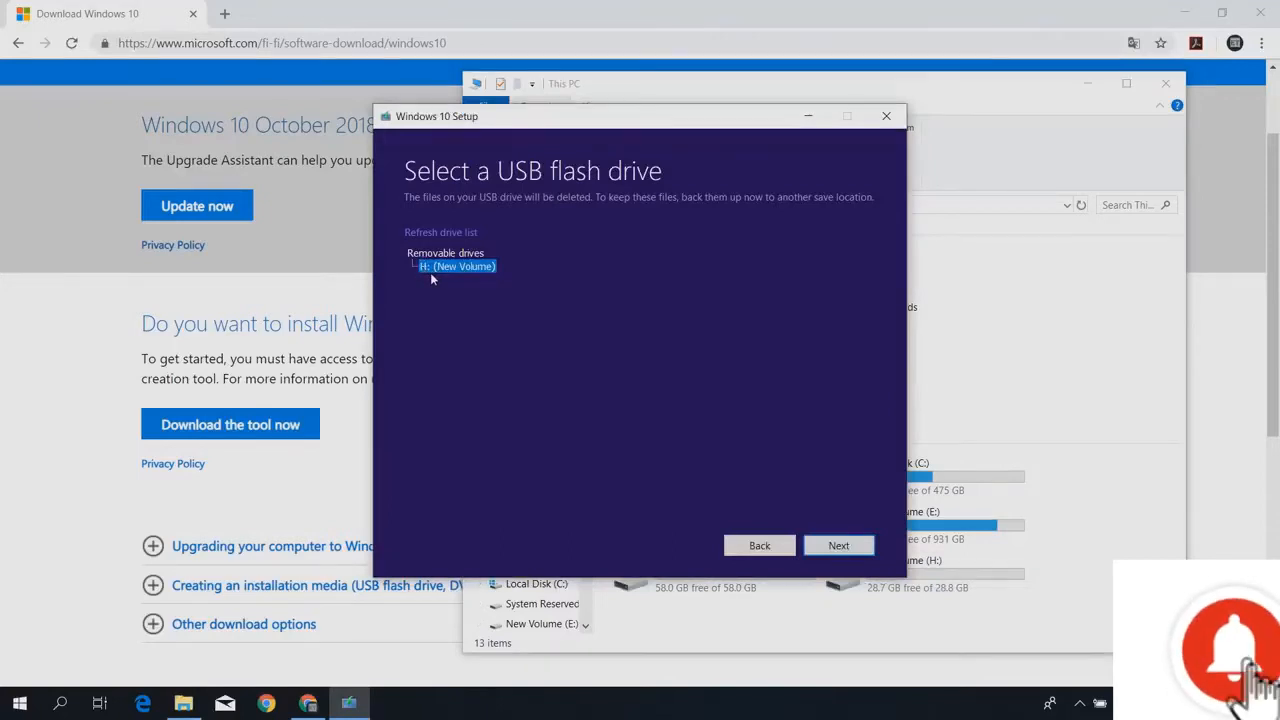
{"action": "left_click", "coordinate": [840, 550]}
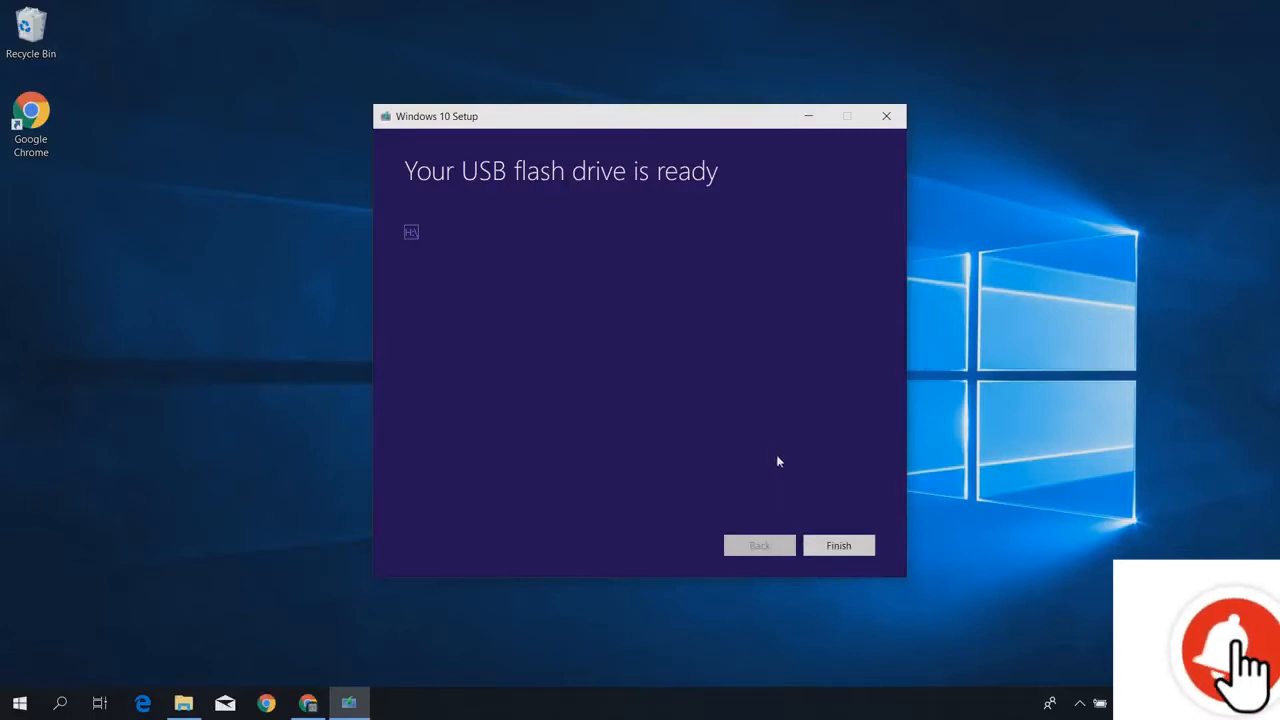
{"action": "left_click", "coordinate": [845, 550]}
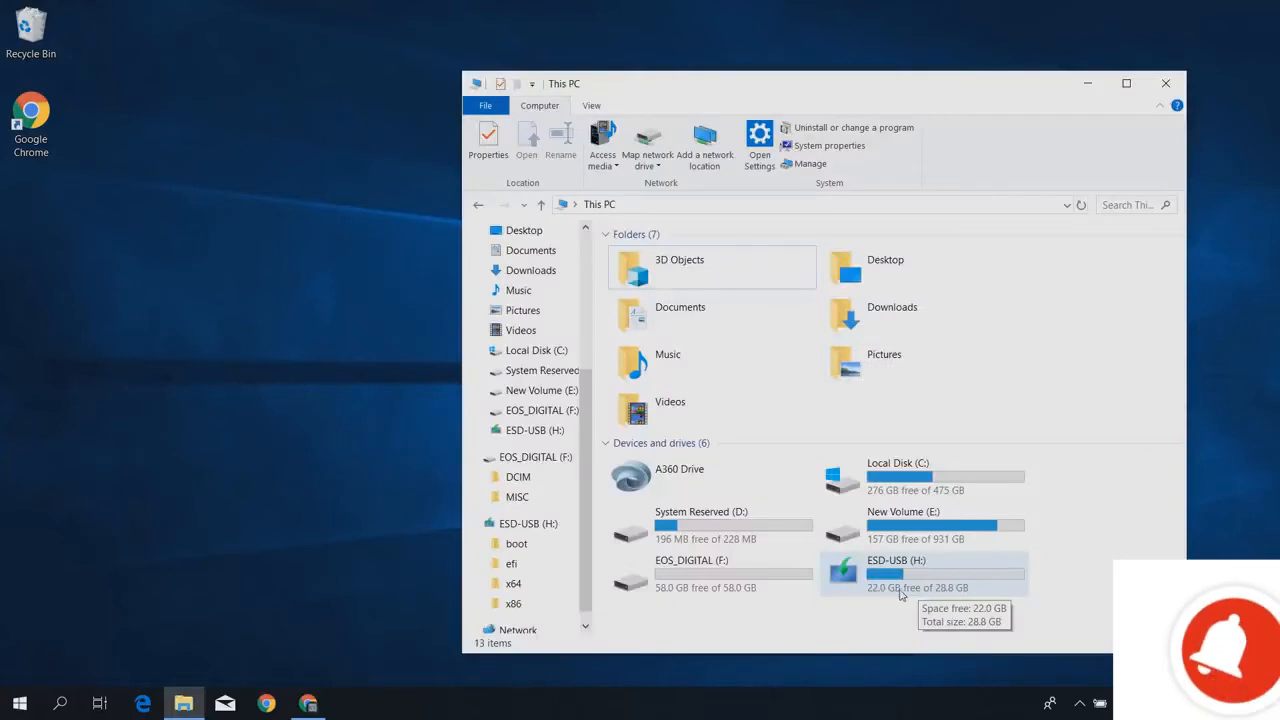
{"action": "double_click", "coordinate": [905, 594]}
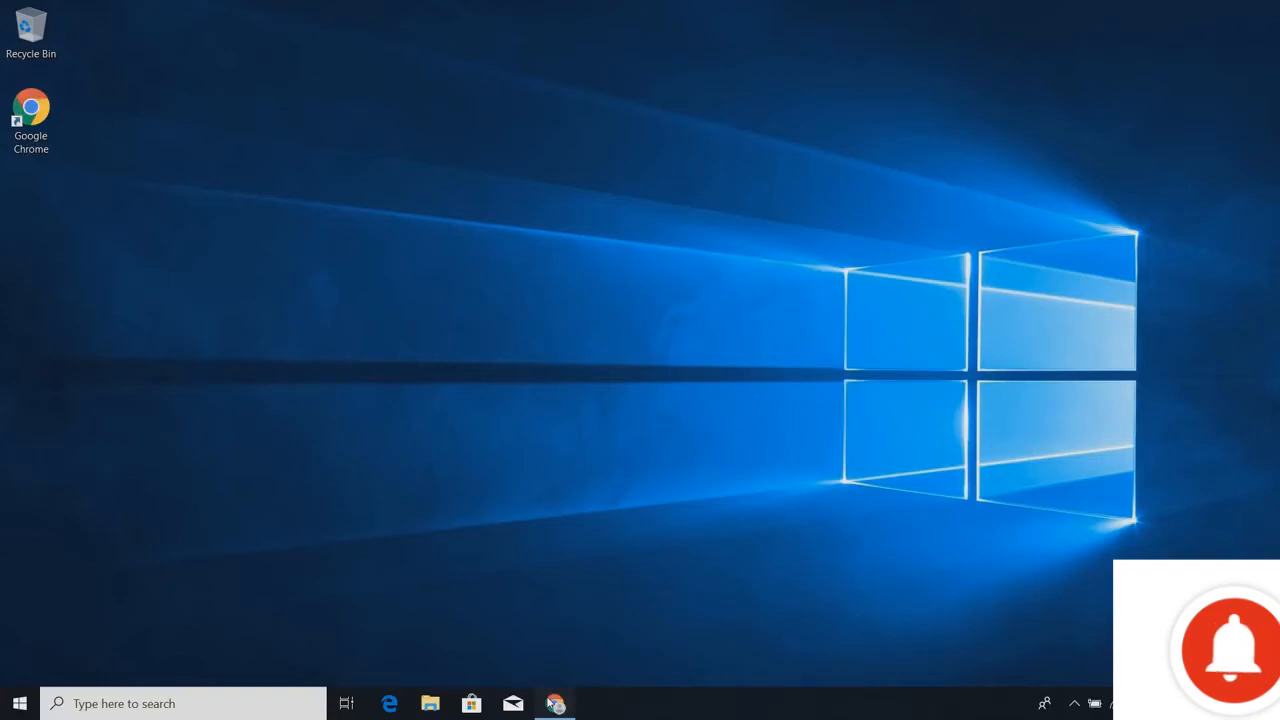
Return to Chrome, accept the Media Creation Tool's license terms in a new run, and choose installation media for another PC
{"action": "left_click", "coordinate": [553, 703]}
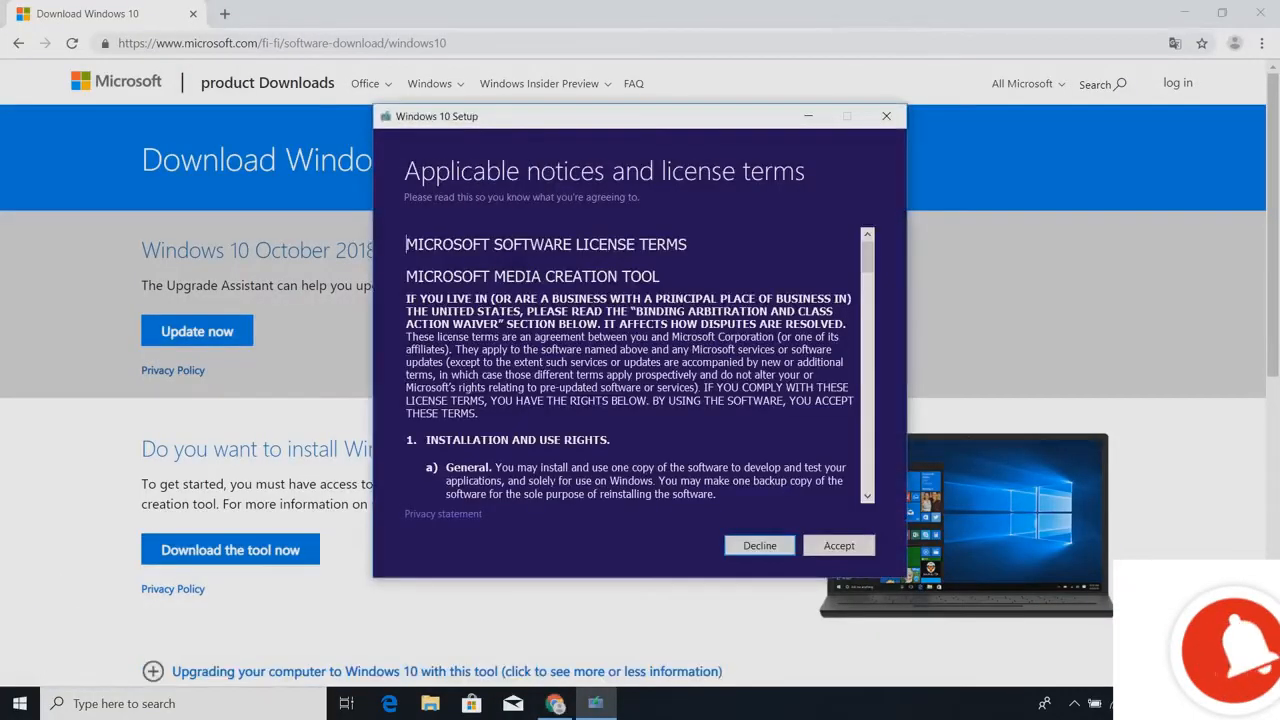
{"action": "left_click", "coordinate": [836, 546]}
{"action": "left_click", "coordinate": [413, 248]}
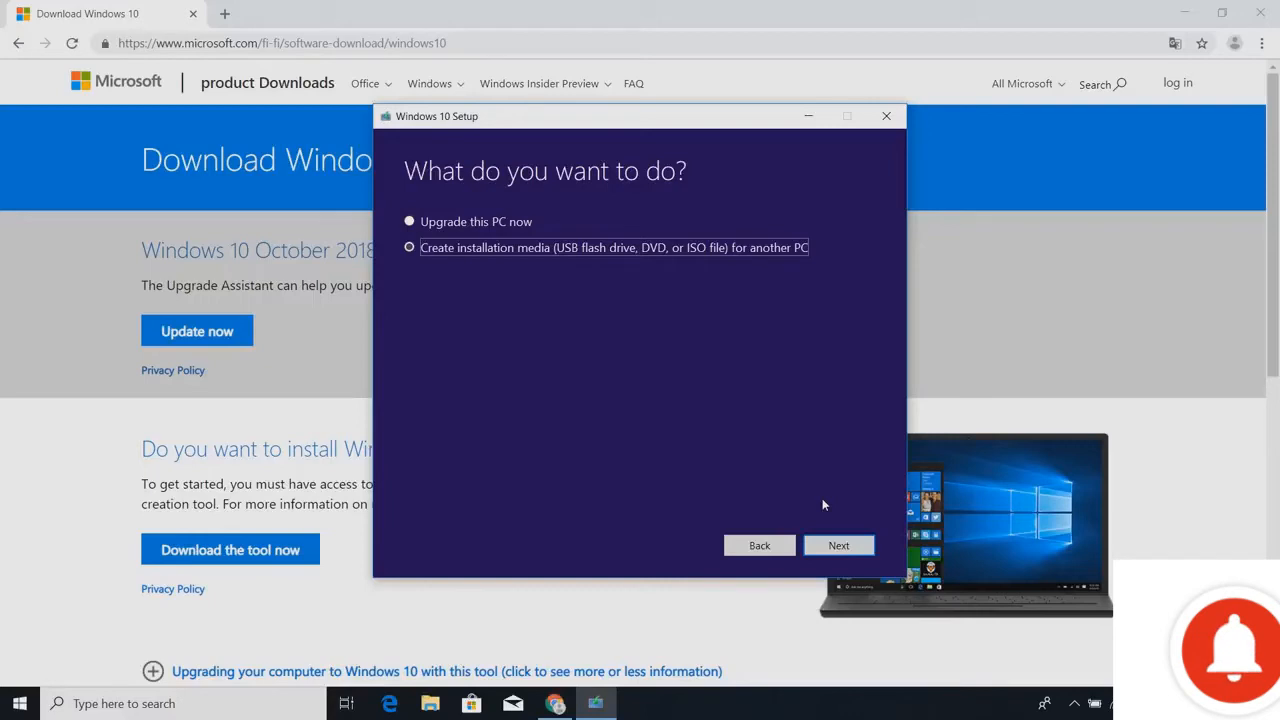
{"action": "left_click", "coordinate": [845, 547]}
Disable the recommended options and set the architecture to Both for the second installation media
{"action": "left_click", "coordinate": [409, 350]}
{"action": "left_click", "coordinate": [528, 318]}
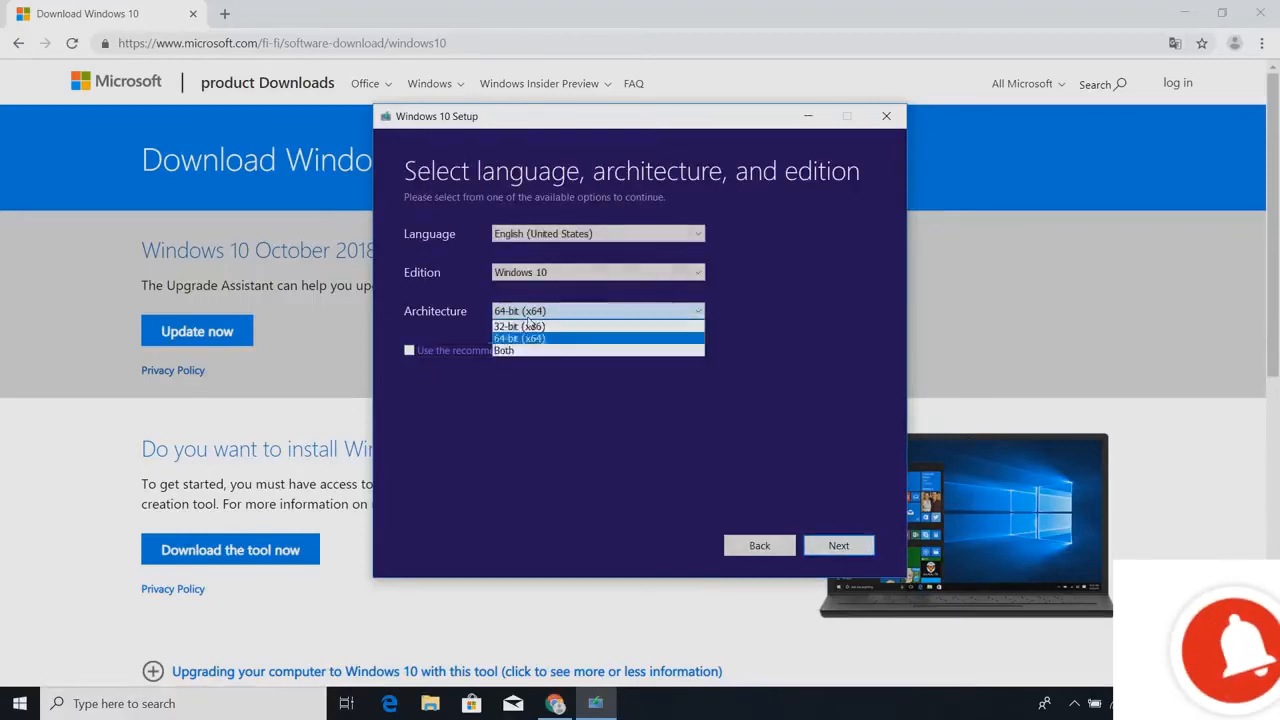
{"action": "left_click", "coordinate": [530, 350]}
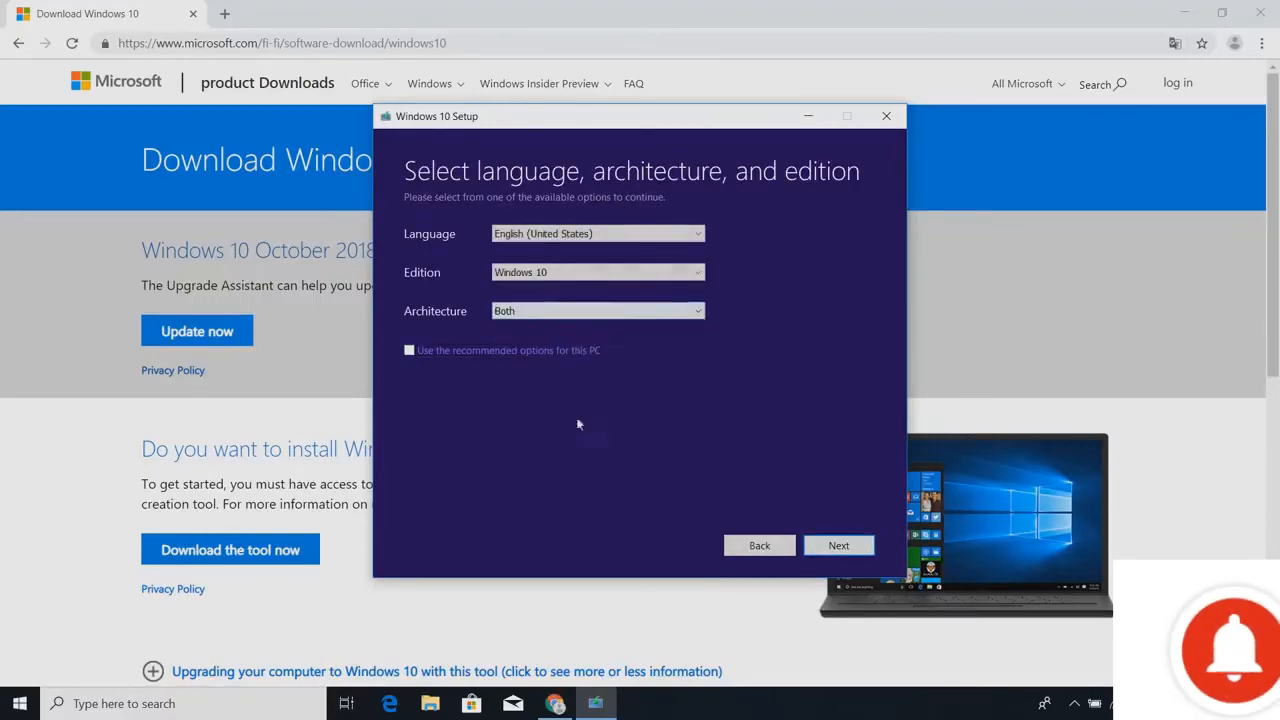
{"action": "left_click", "coordinate": [829, 547]}
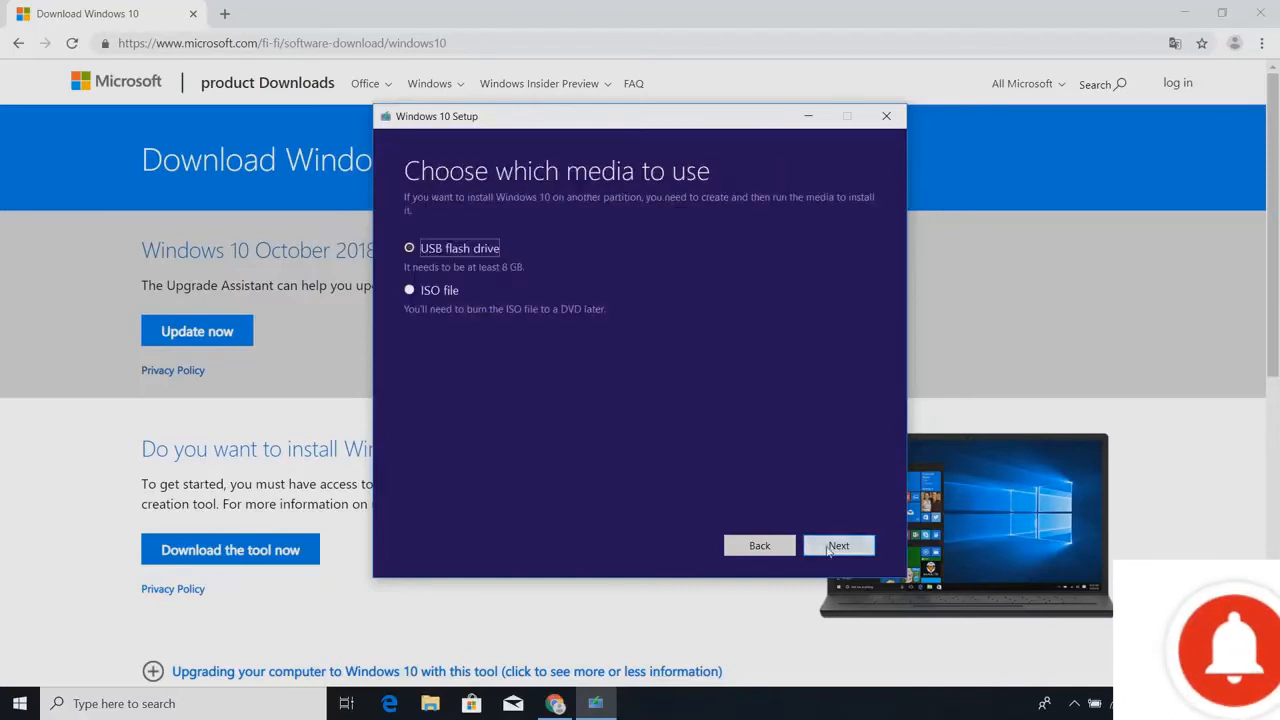
Create the media as an ISO file named Windows on the Desktop, finish the setup, and minimize the browser to show the desktop
{"action": "left_click", "coordinate": [430, 291]}
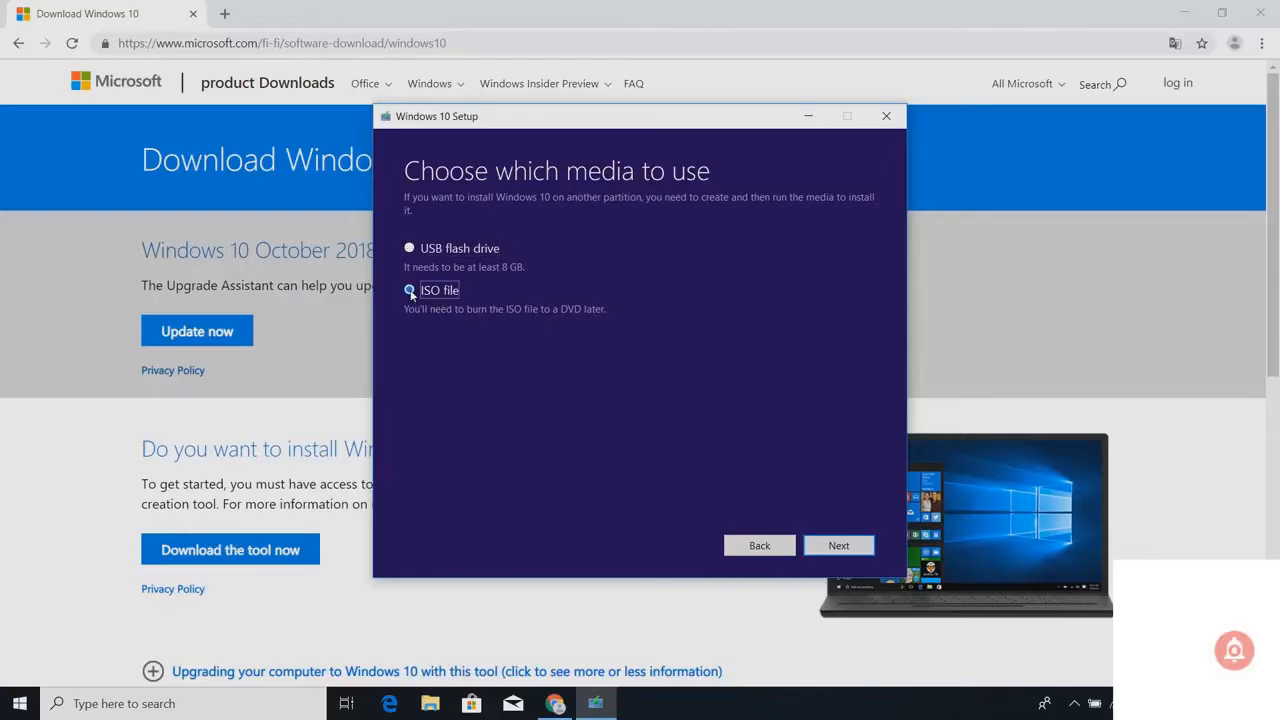
{"action": "left_click", "coordinate": [838, 545]}
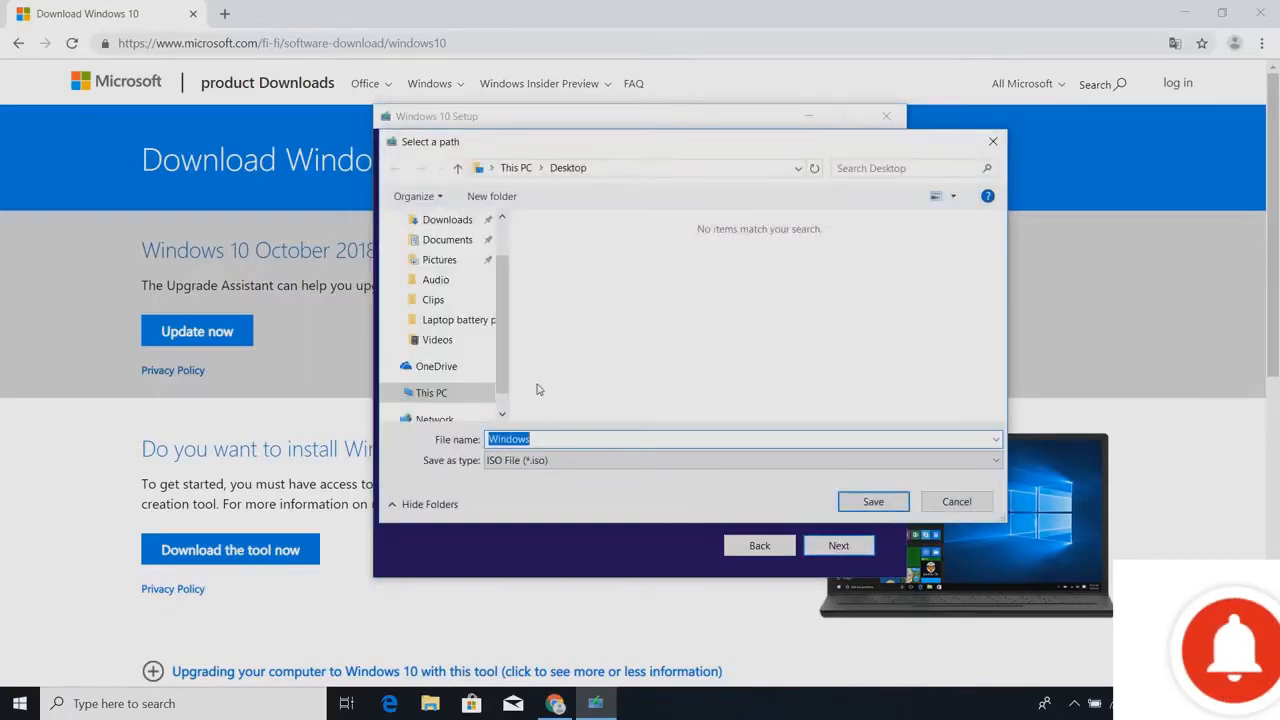
{"action": "scroll", "coordinate": [479, 302], "scroll_direction": "up", "scroll_amount": 2}
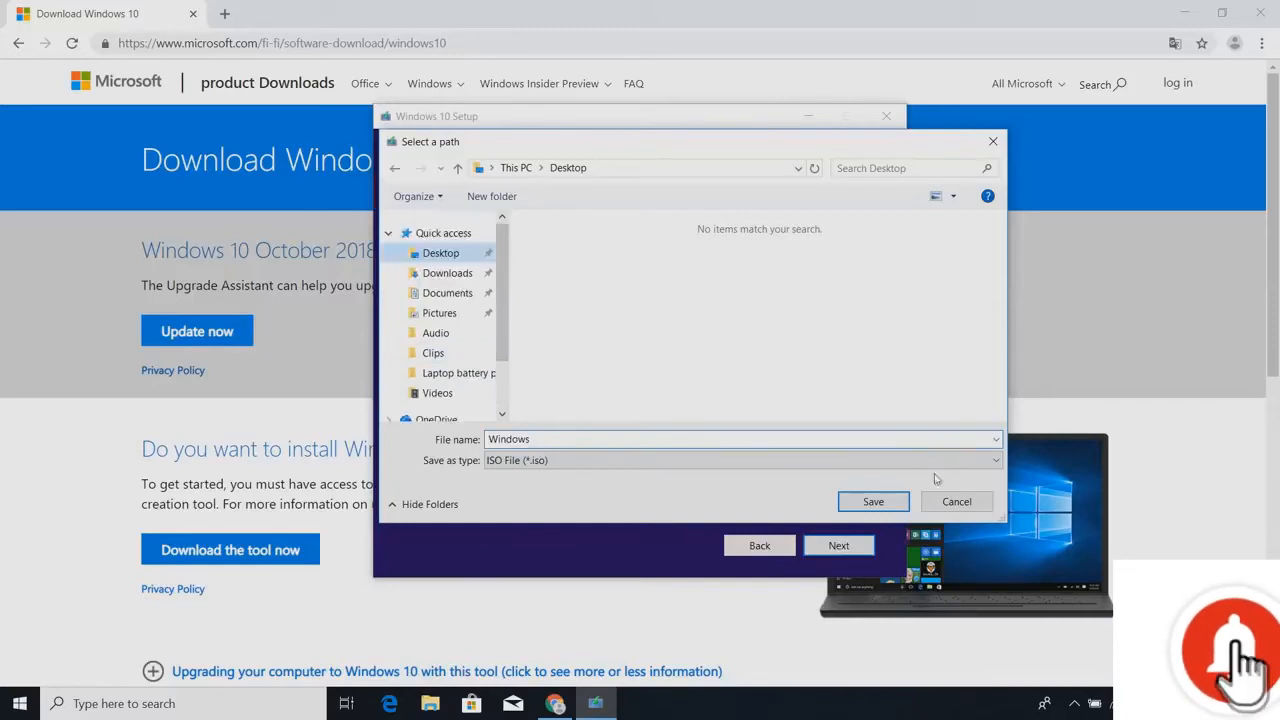
{"action": "left_click", "coordinate": [876, 508]}
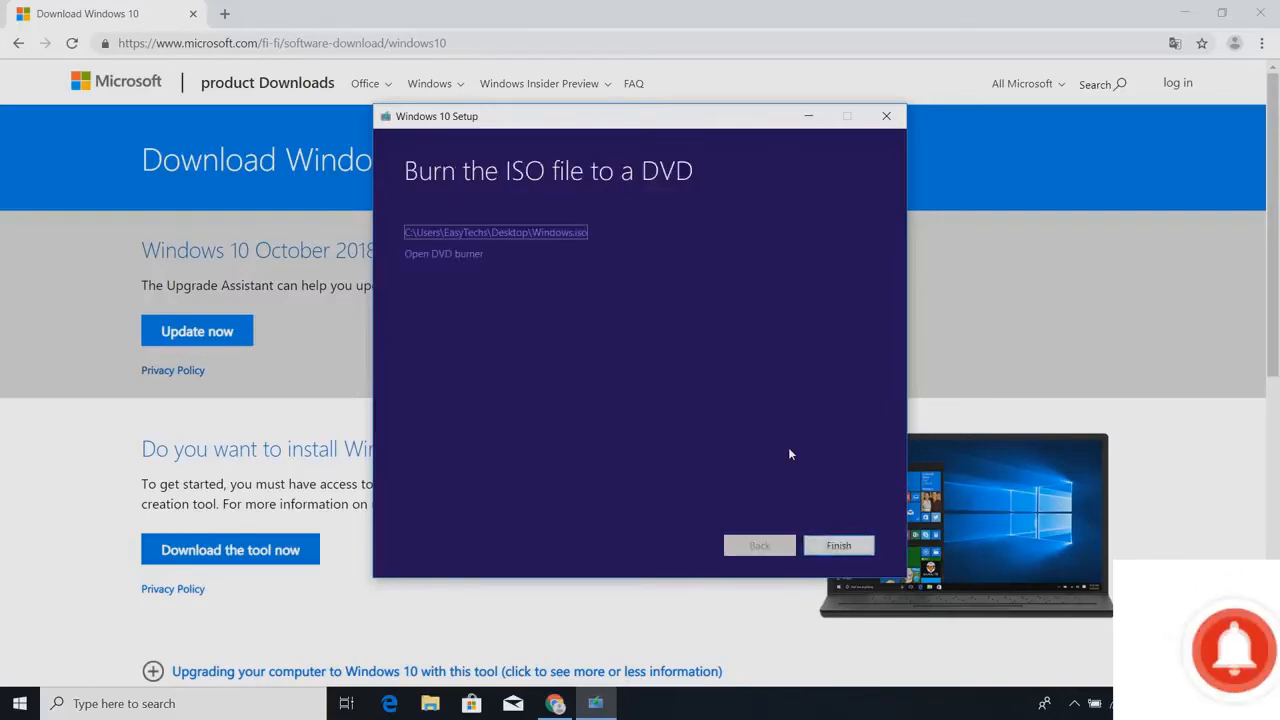
{"action": "left_click", "coordinate": [829, 546]}
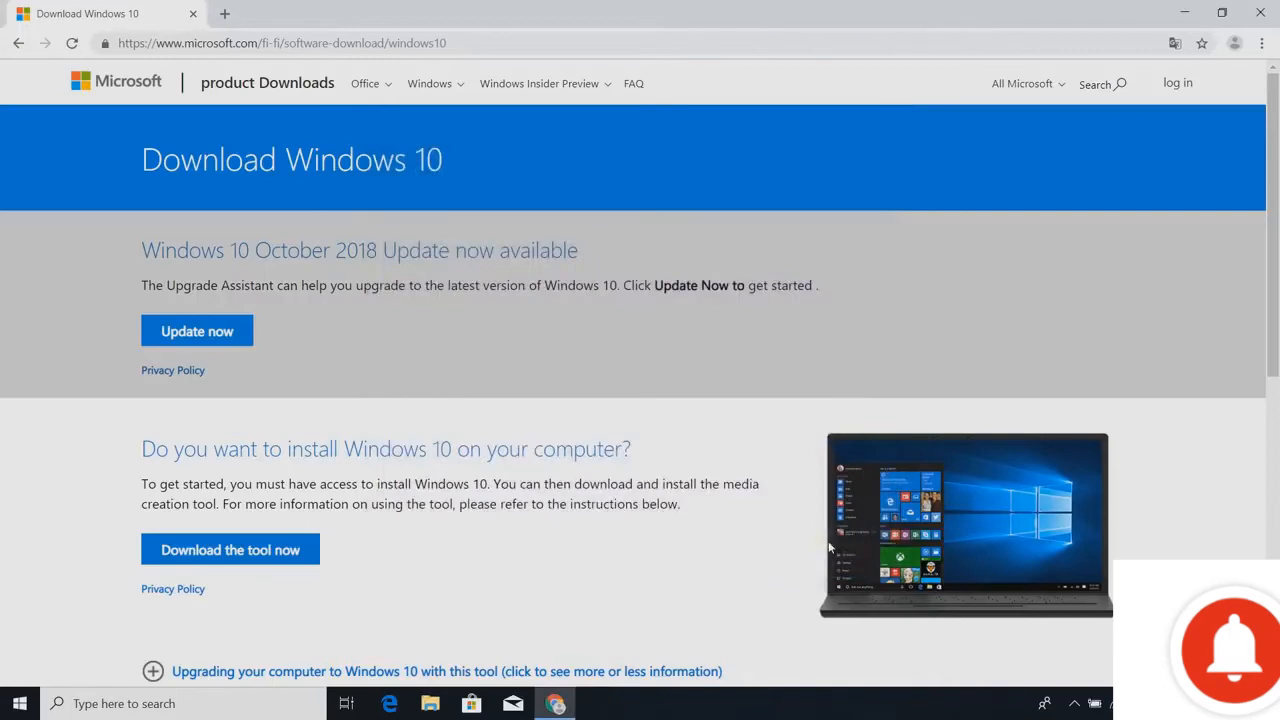
{"action": "left_click", "coordinate": [1182, 11]}
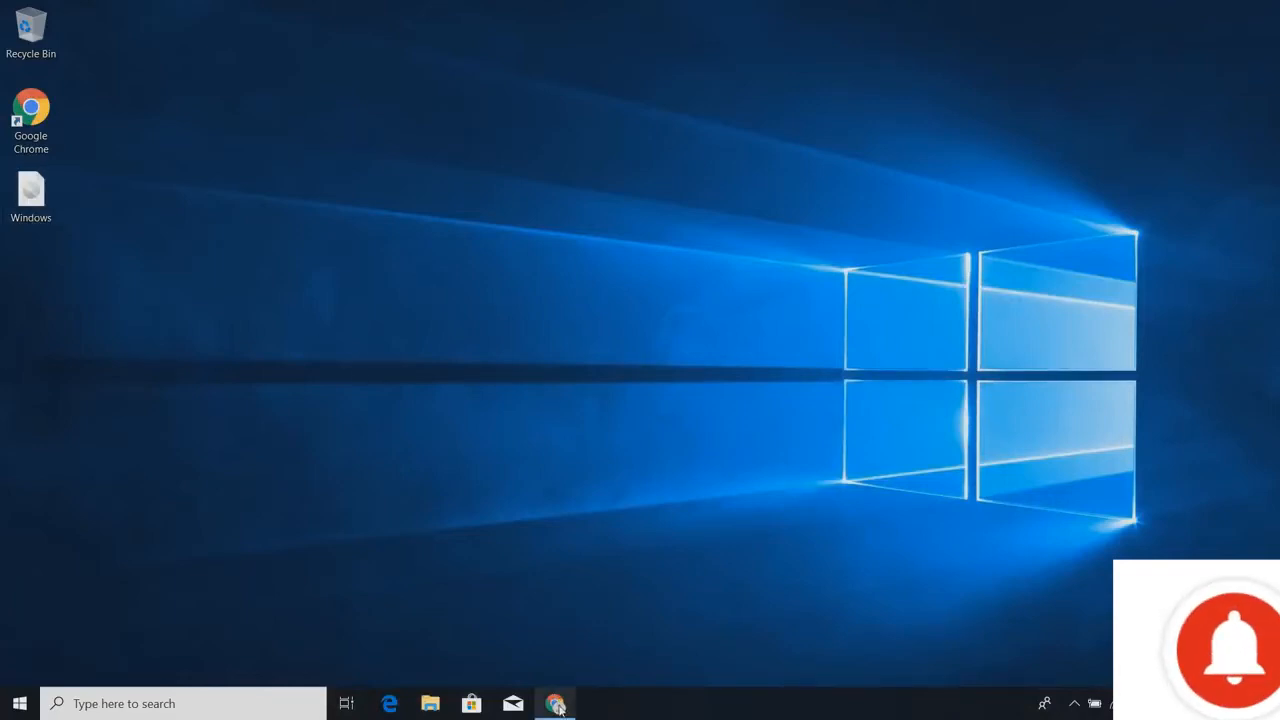
Search the web for "rufus" in a new Chrome tab and open the official rufus.ie site
{"action": "left_click", "coordinate": [555, 704]}
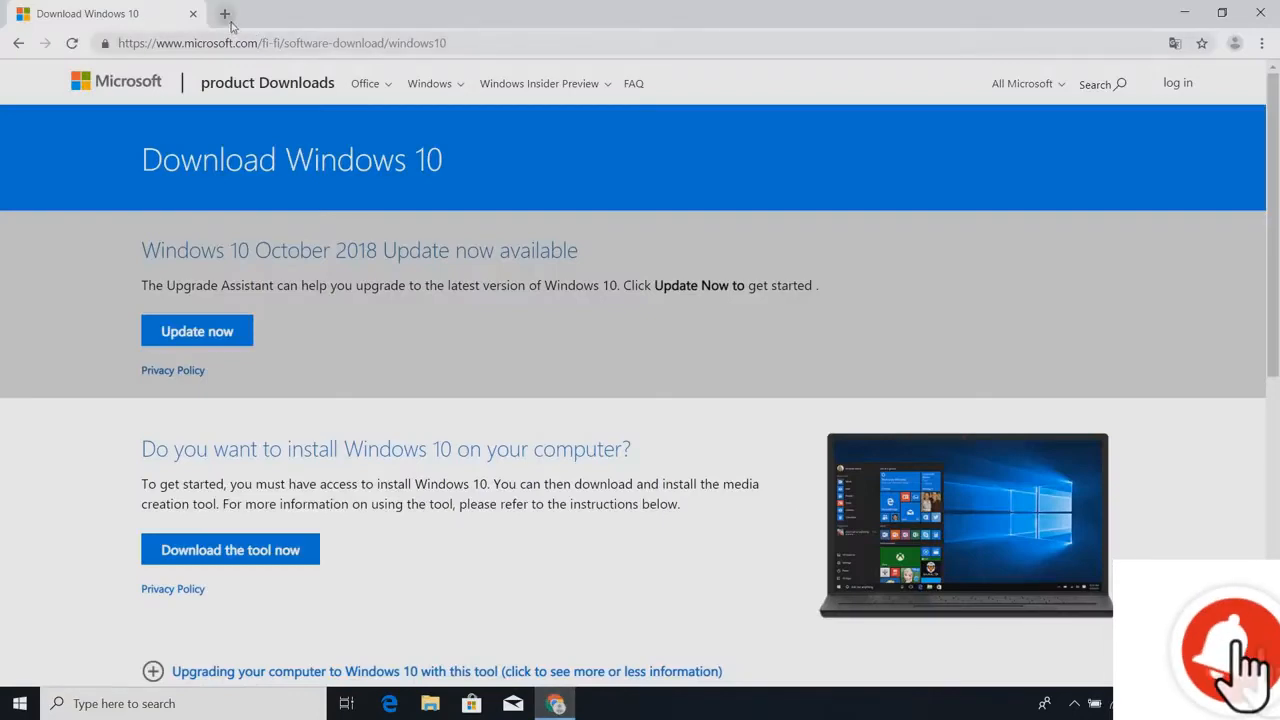
{"action": "left_click", "coordinate": [230, 22]}
{"action": "type", "text": "rufus"}
{"action": "key", "text": "Return"}
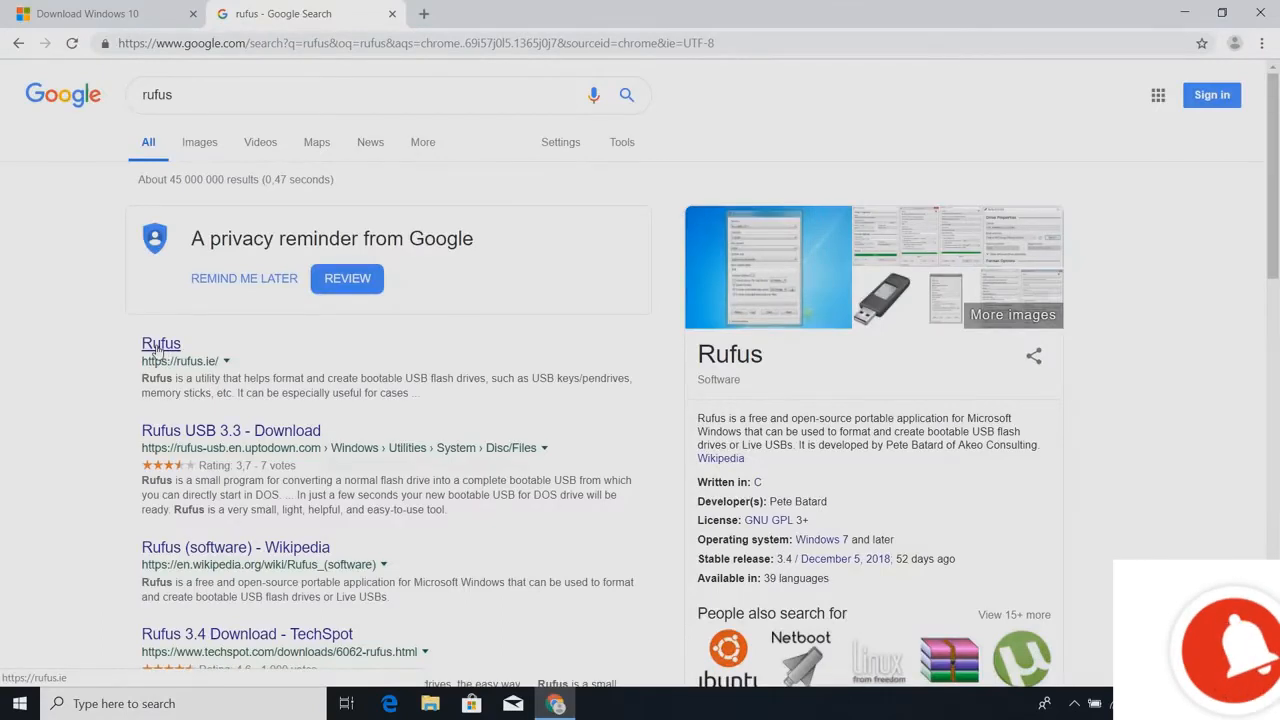
{"action": "left_click", "coordinate": [158, 345]}
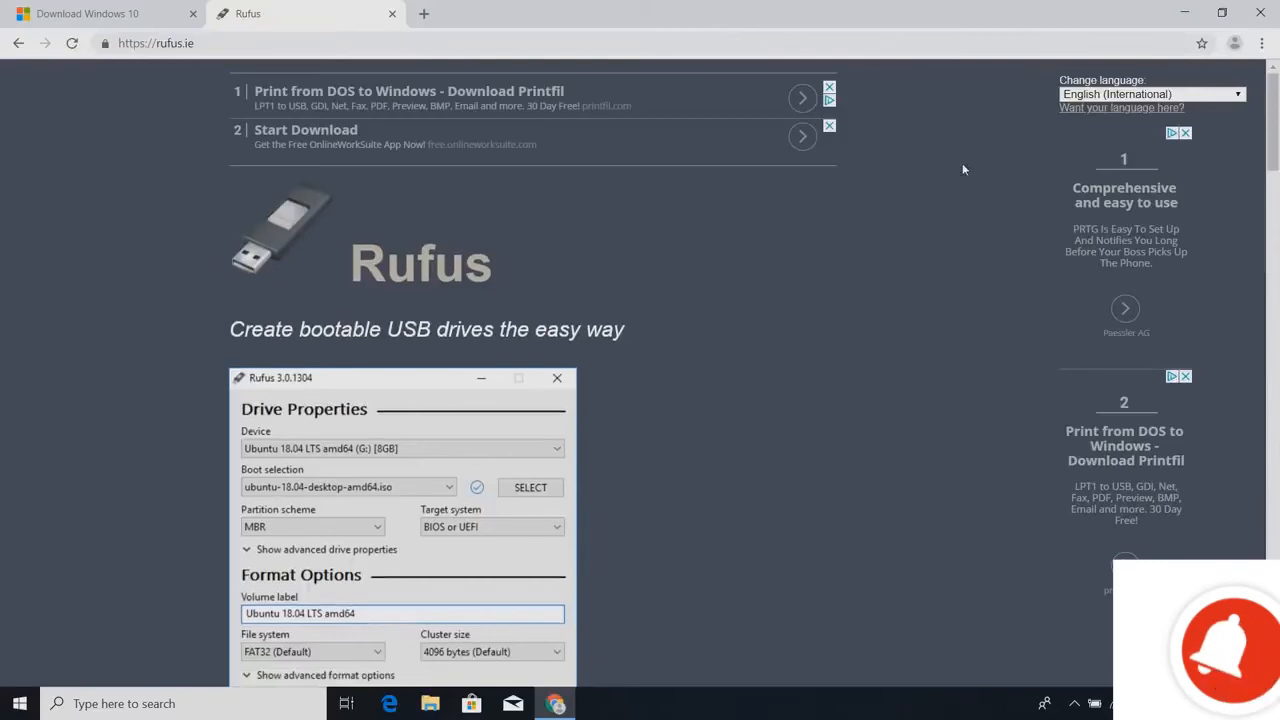
Download Rufus 3.4, close the empty New Volume (G:) window, and run rufus-3.4.exe
{"action": "left_click_drag", "start_coordinate": [1276, 112], "coordinate": [1275, 243]}
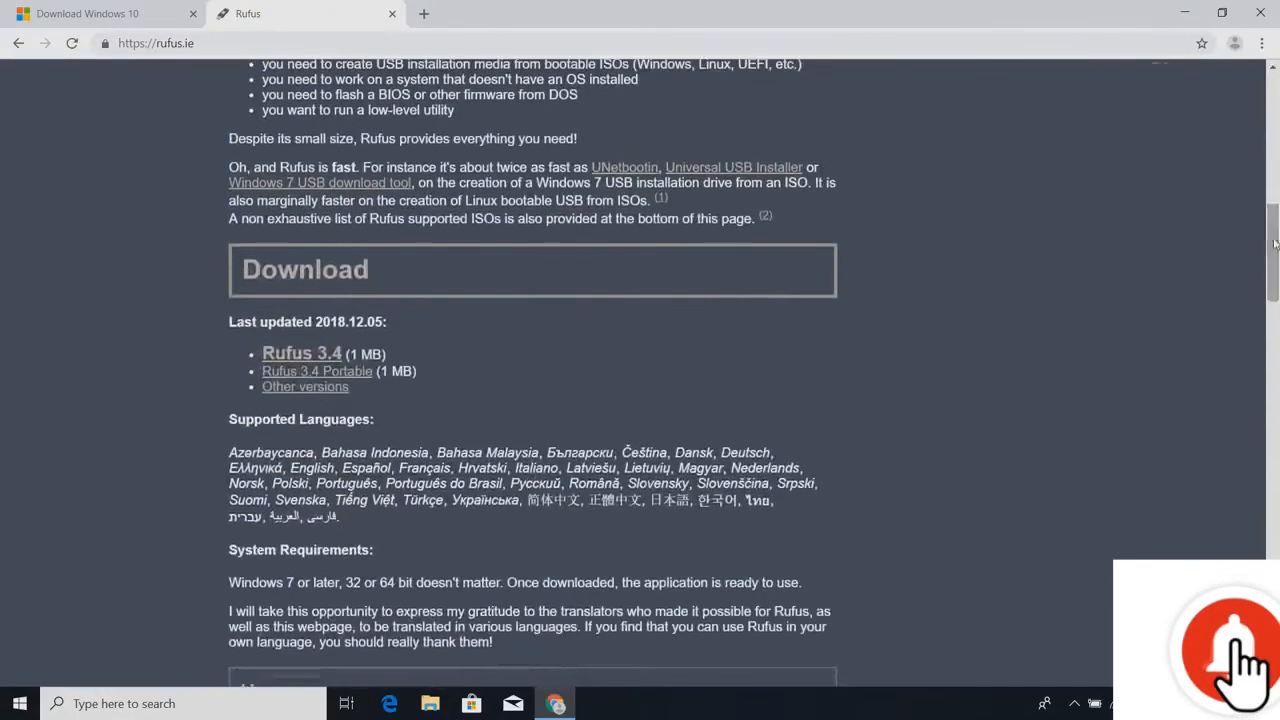
{"action": "left_click", "coordinate": [296, 356]}
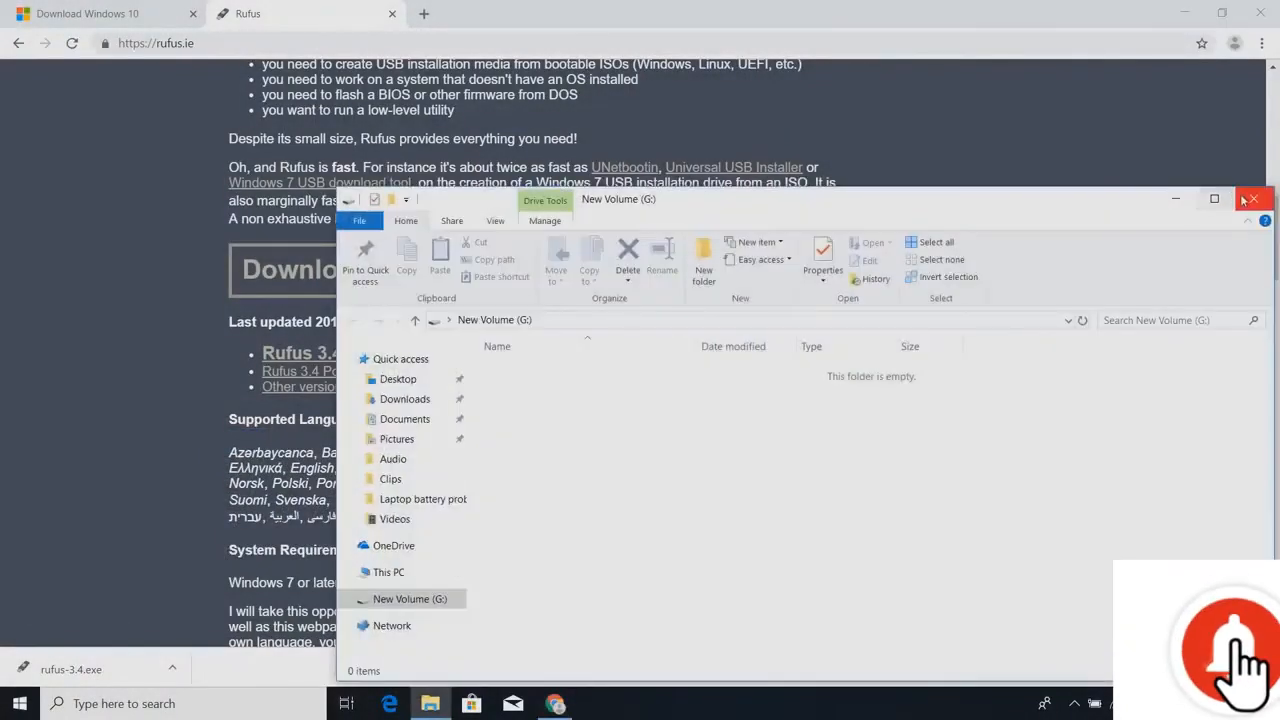
{"action": "left_click", "coordinate": [1243, 199]}
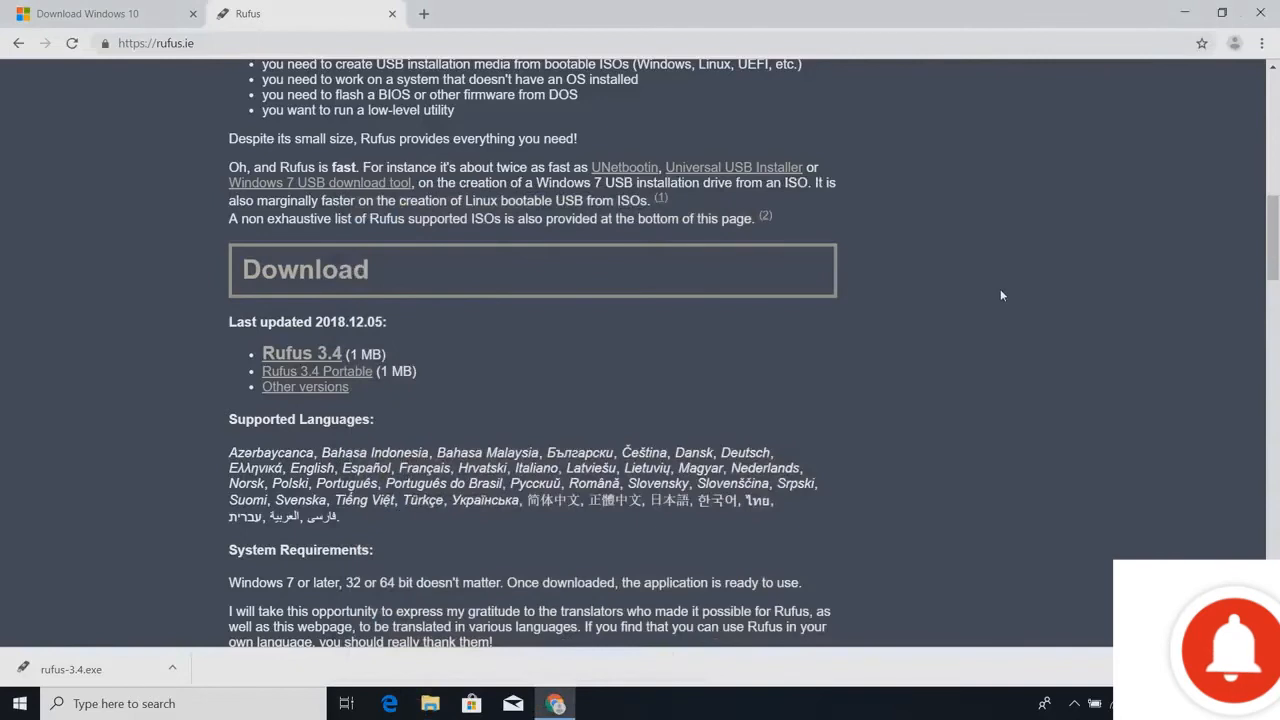
{"action": "left_click", "coordinate": [49, 666]}
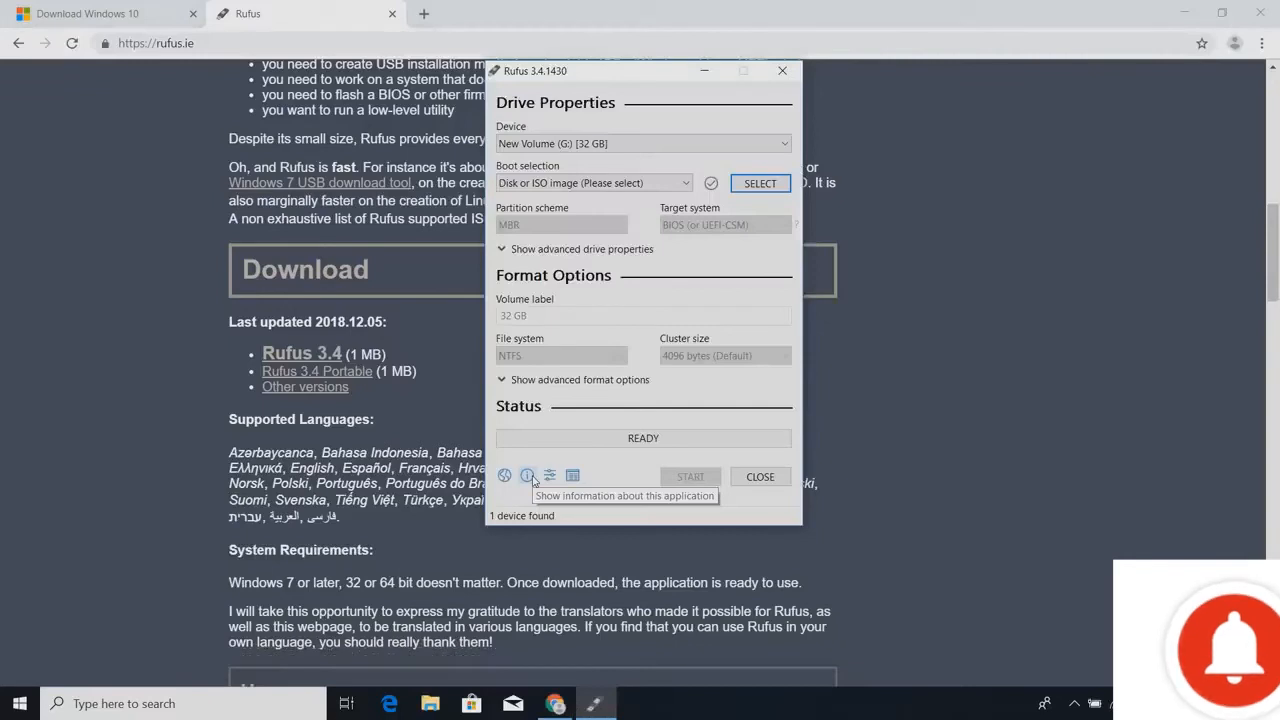
Choose New Volume (G:) [32 GB] as the device and Disk or ISO image as the boot selection
{"action": "left_click", "coordinate": [642, 143]}
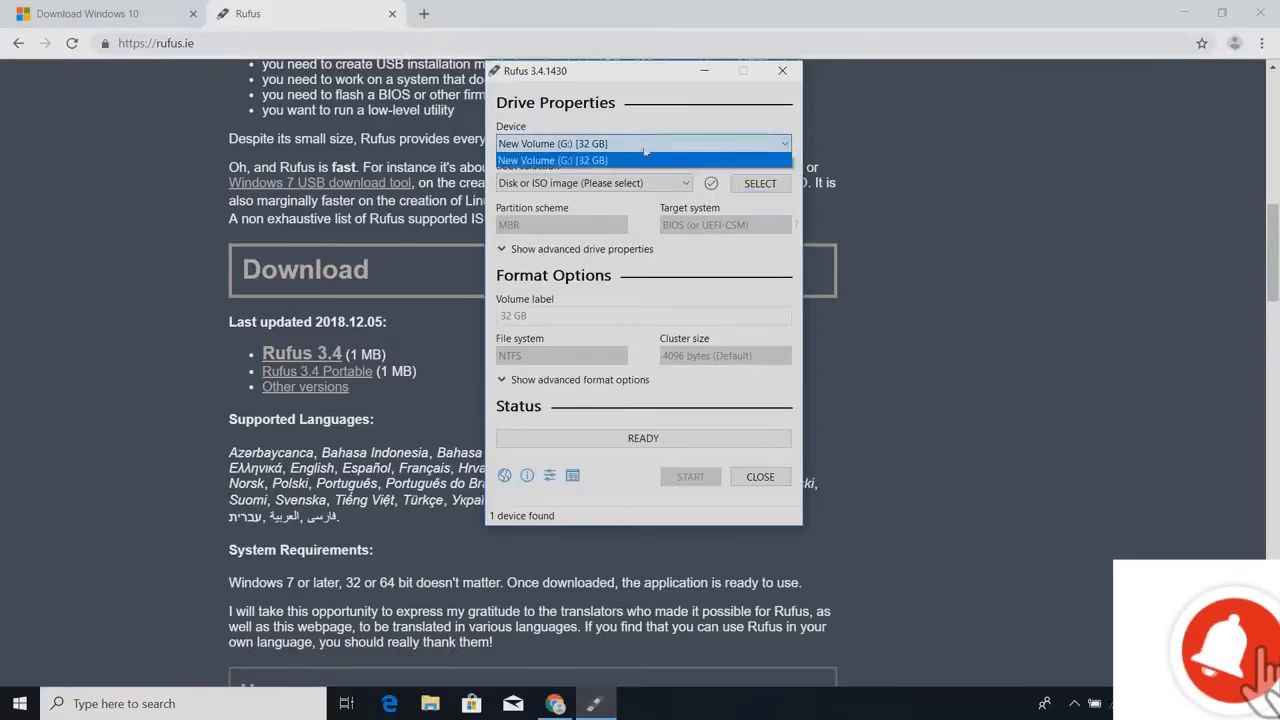
{"action": "left_click", "coordinate": [641, 160]}
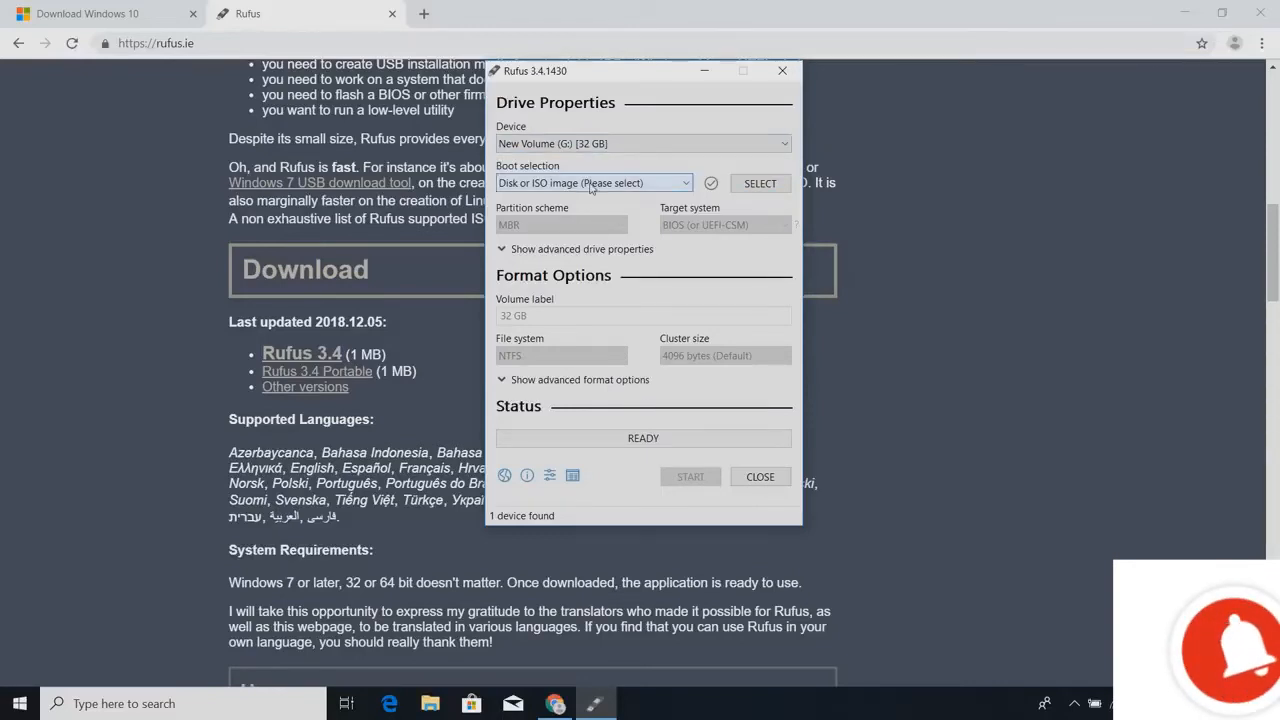
{"action": "left_click", "coordinate": [590, 184]}
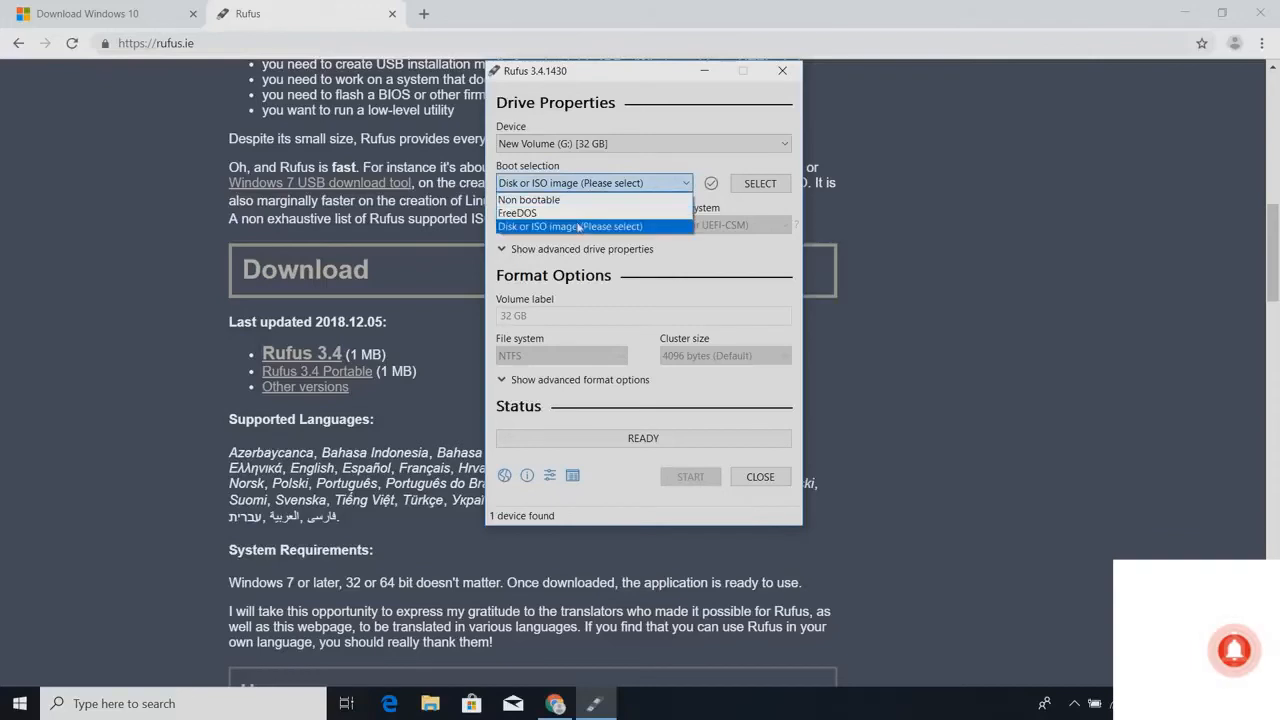
{"action": "left_click", "coordinate": [582, 228]}
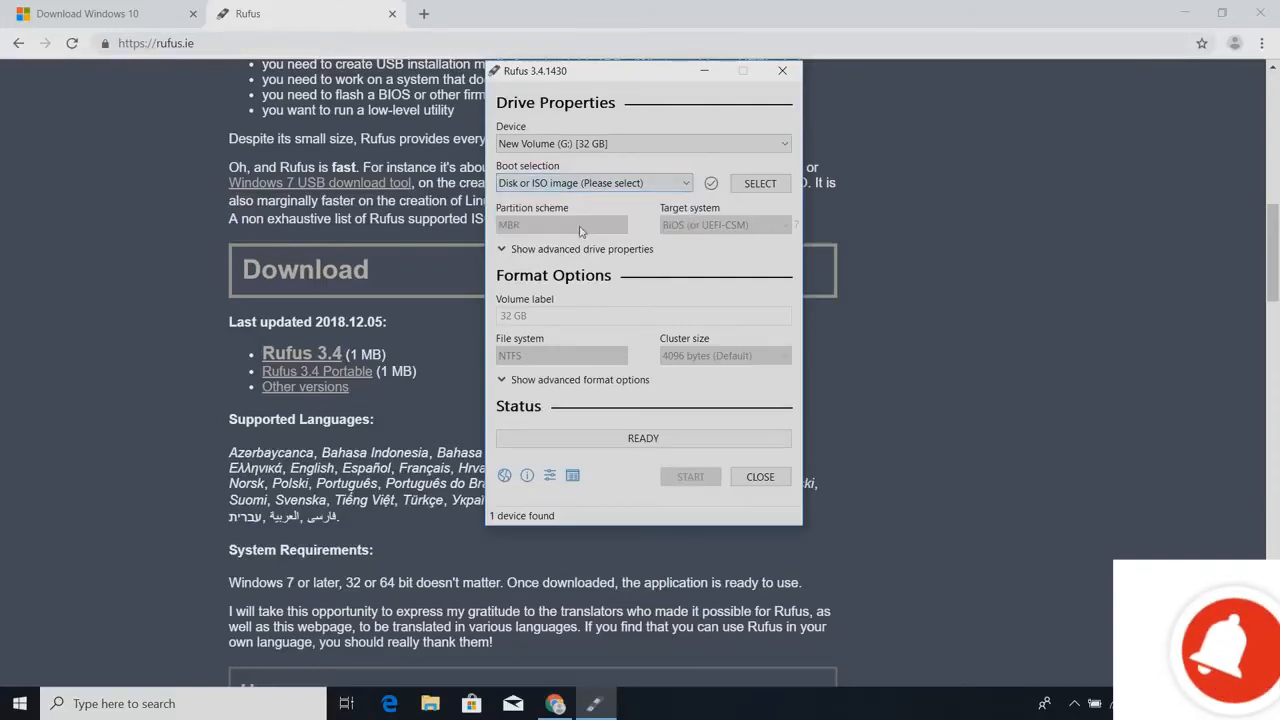
Load the Windows ISO file from the Desktop as the boot image
{"action": "left_click", "coordinate": [757, 185]}
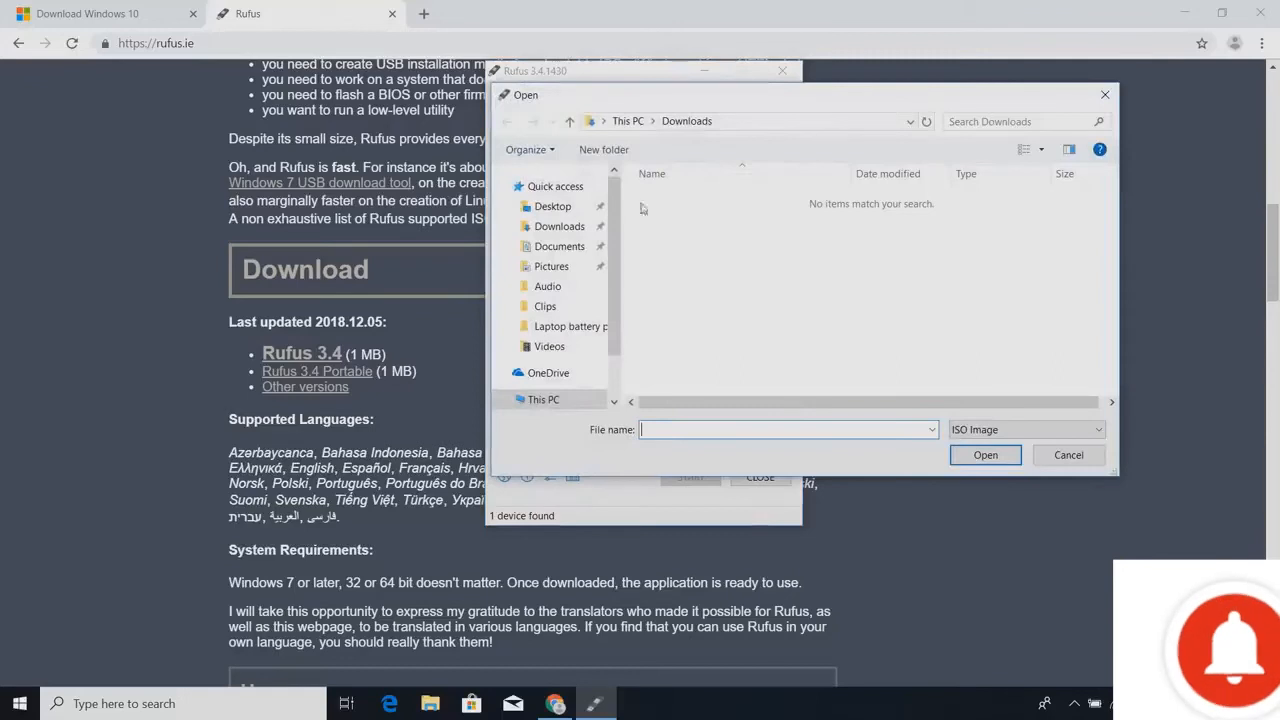
{"action": "left_click", "coordinate": [550, 210]}
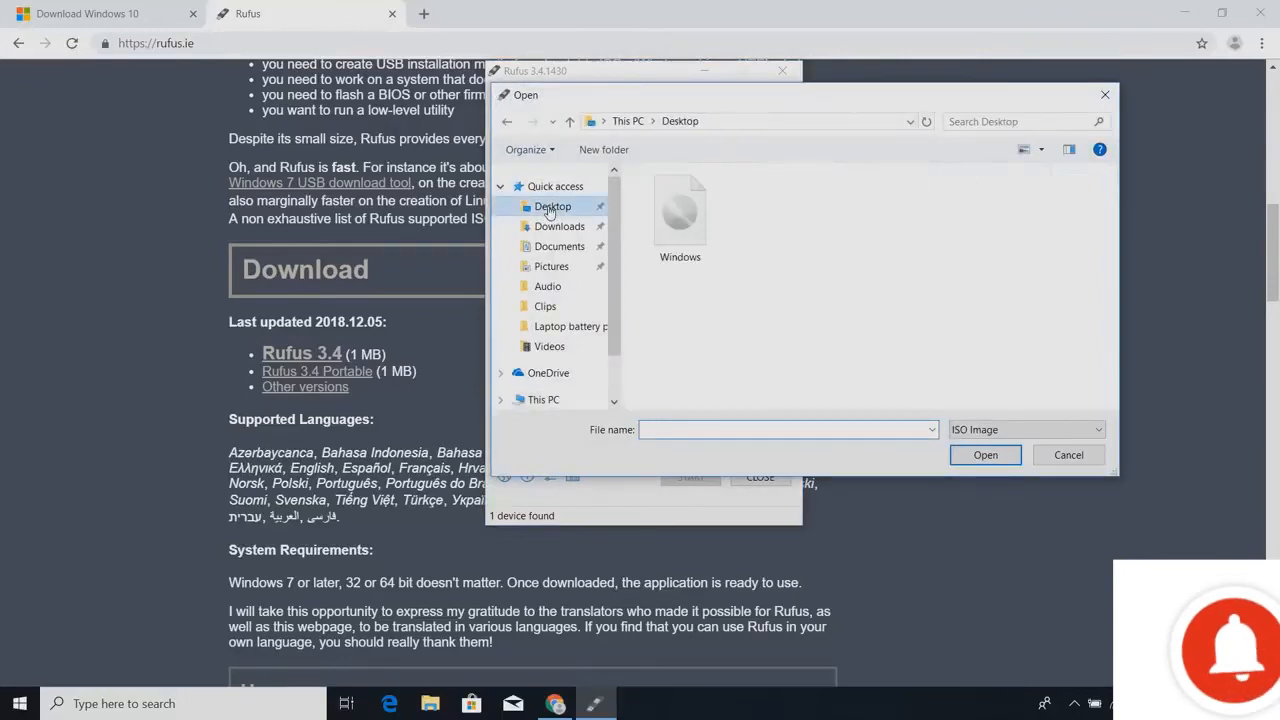
{"action": "double_click", "coordinate": [686, 240]}
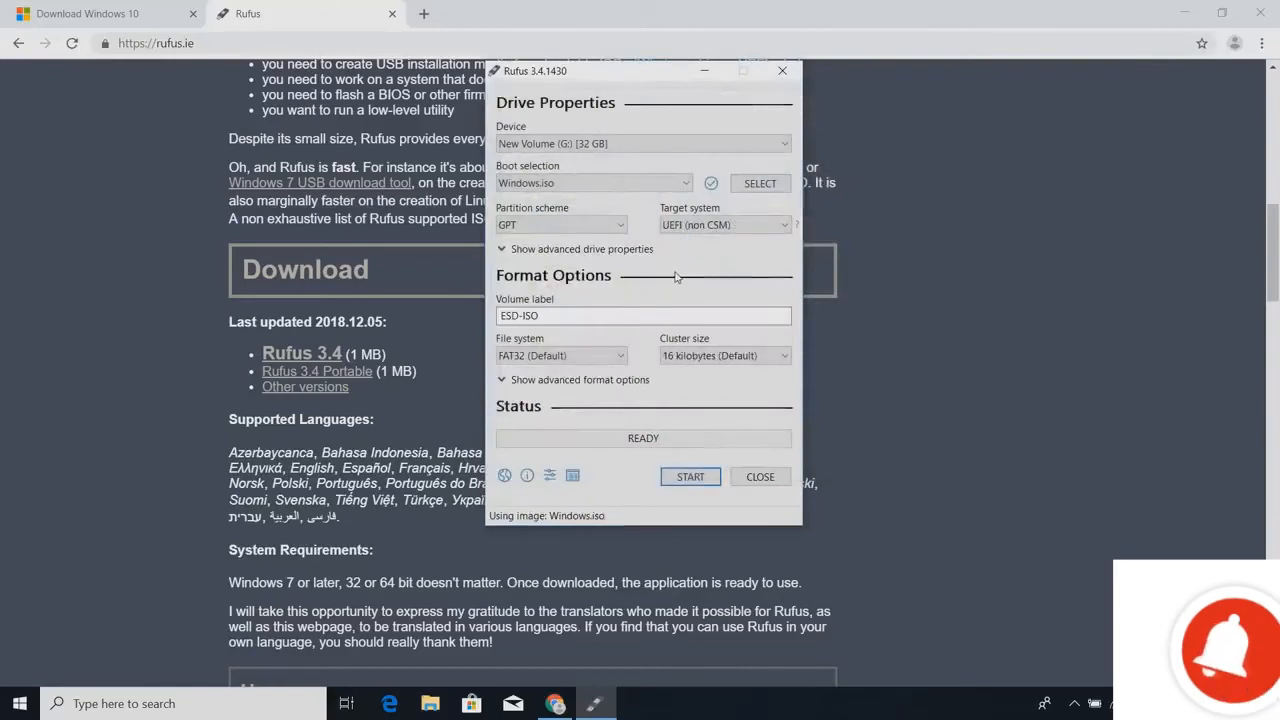
View the partition scheme options, search Windows for "disk partition" and open the tool for creating and formatting hard disk partitions
{"action": "left_click", "coordinate": [557, 225]}
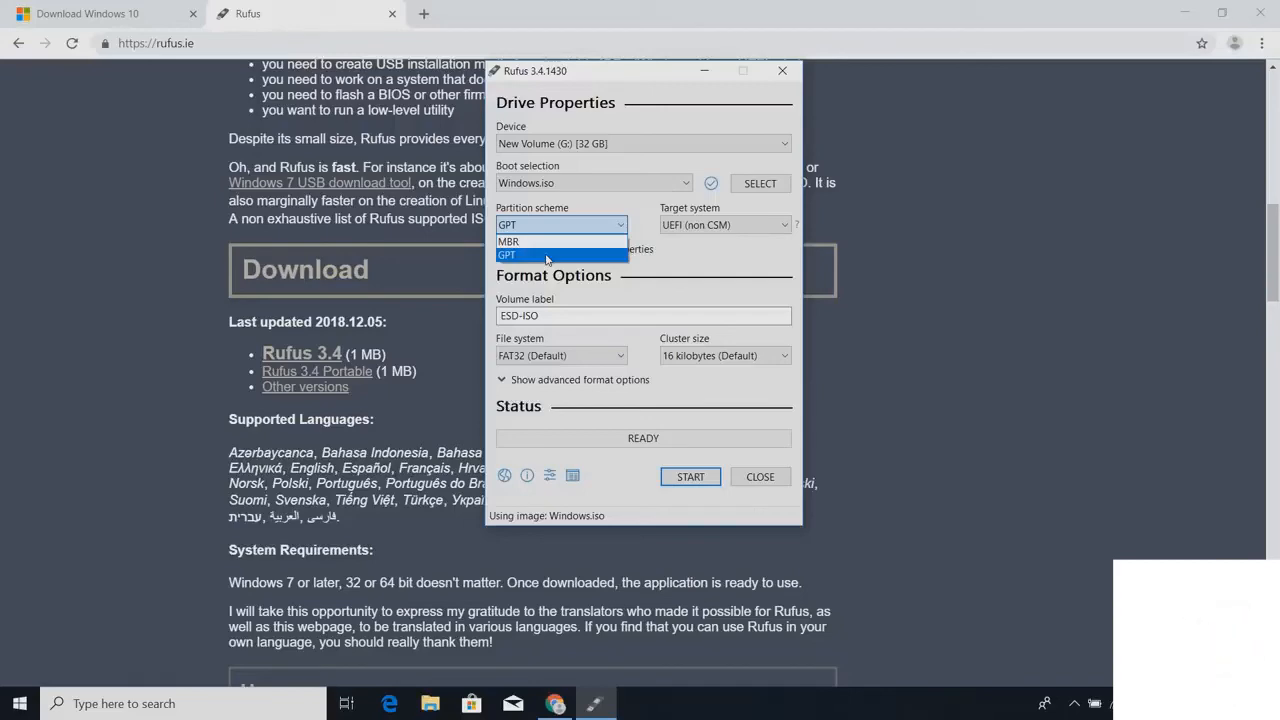
{"action": "key", "text": "super"}
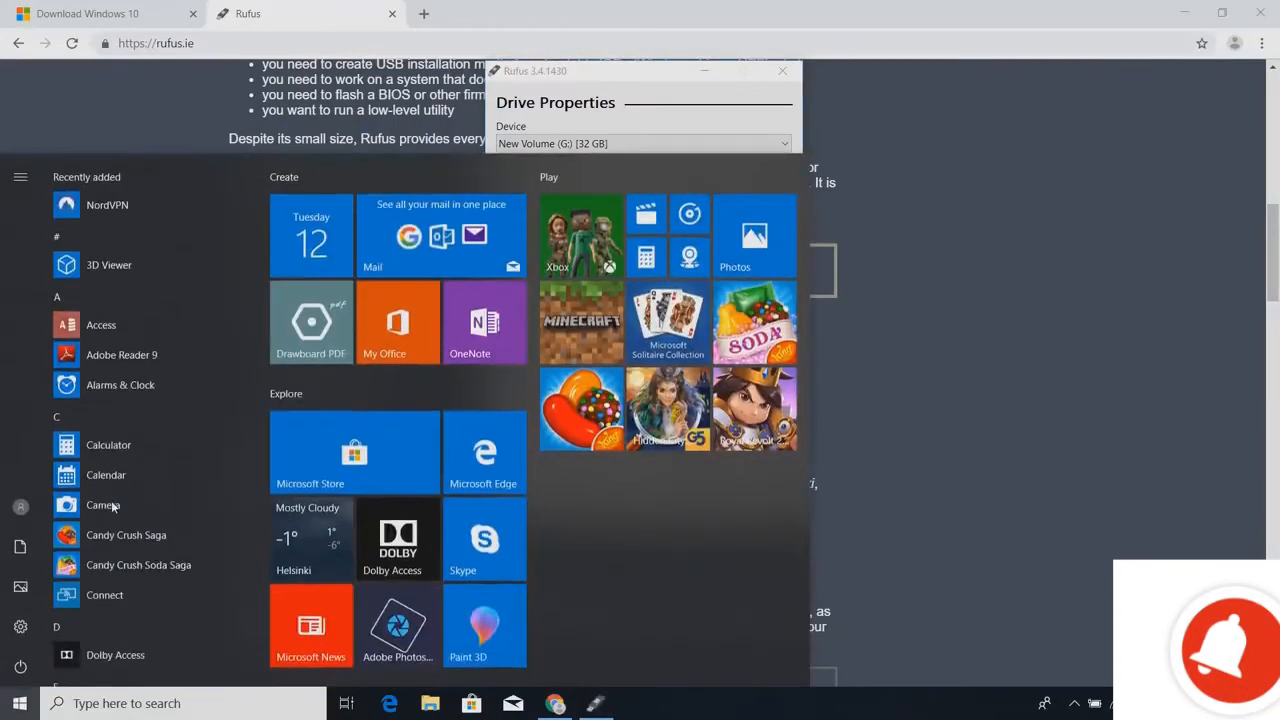
{"action": "type", "text": "d"}
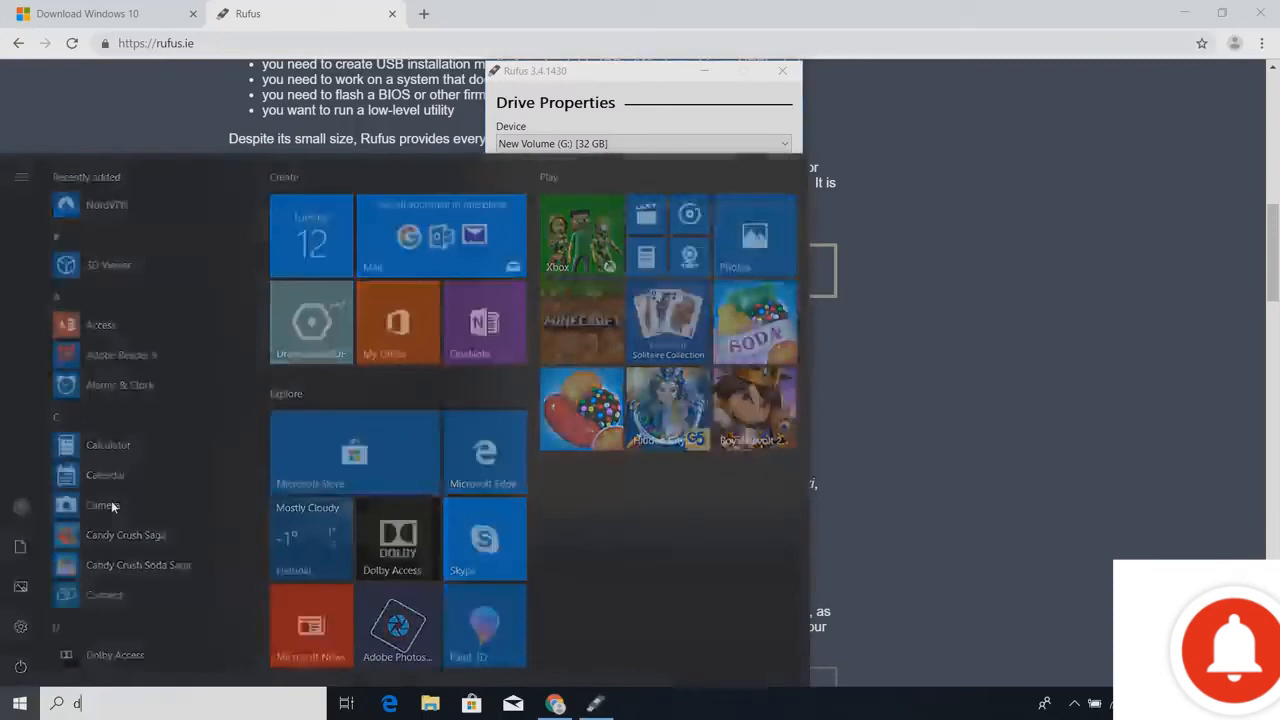
{"action": "type", "text": "isk partition"}
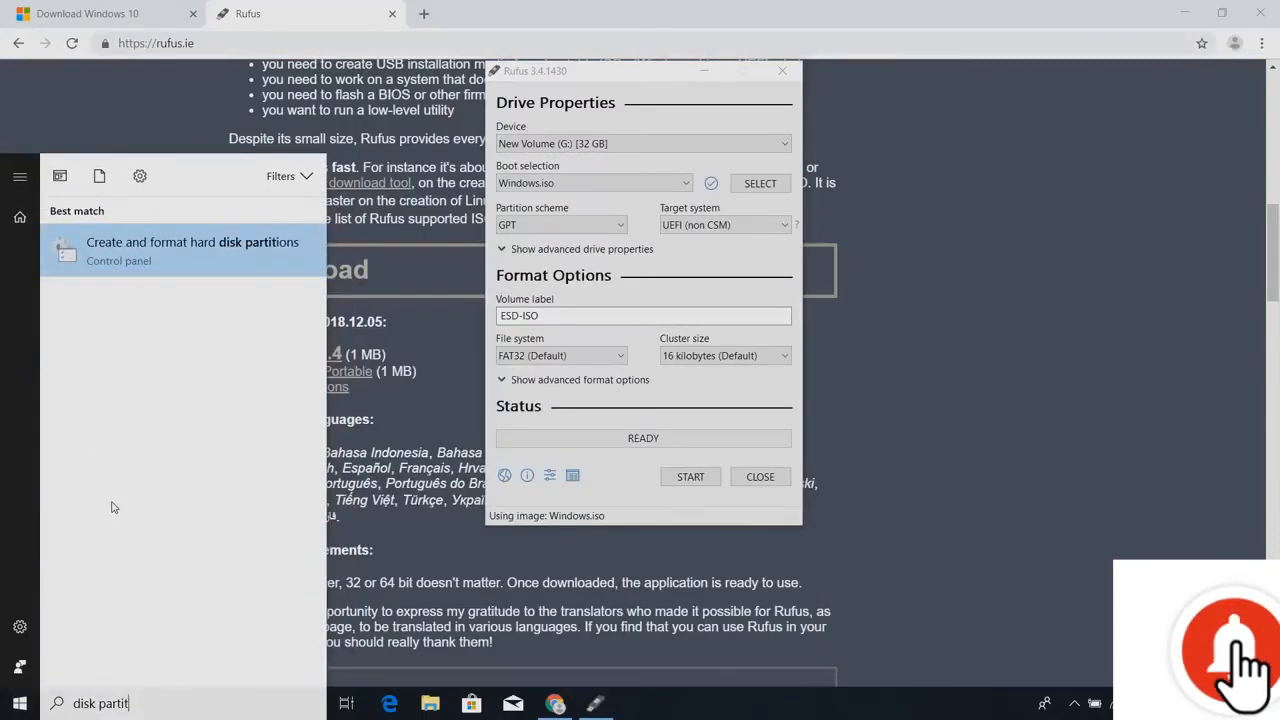
{"action": "left_click", "coordinate": [164, 262]}
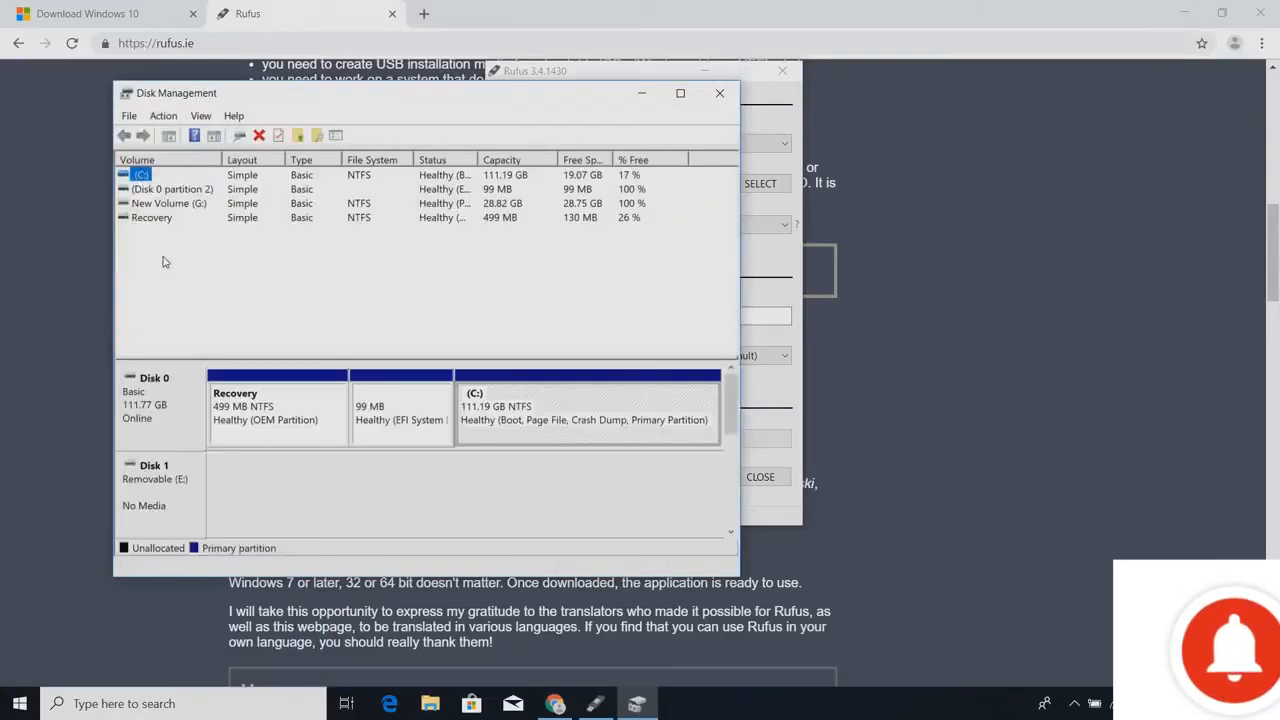
Check the partition style of Disk 0 in its volume properties and close Disk Management
{"action": "right_click", "coordinate": [179, 420]}
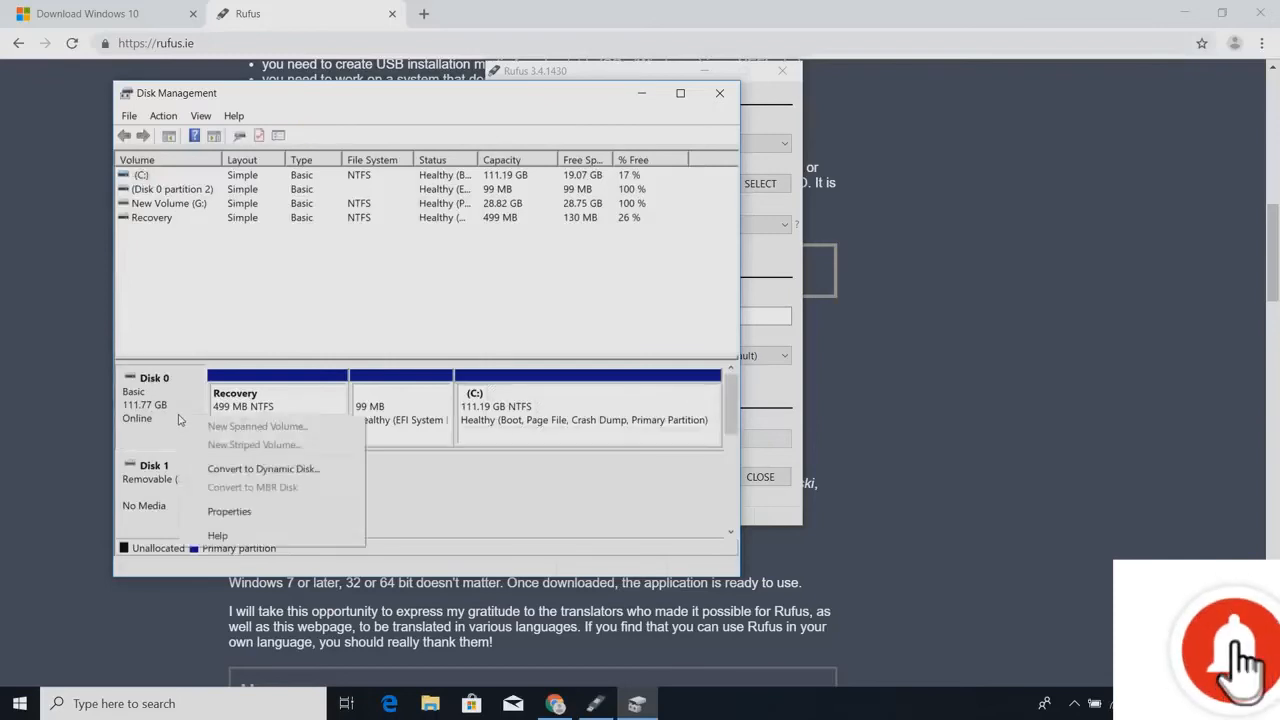
{"action": "left_click", "coordinate": [233, 513]}
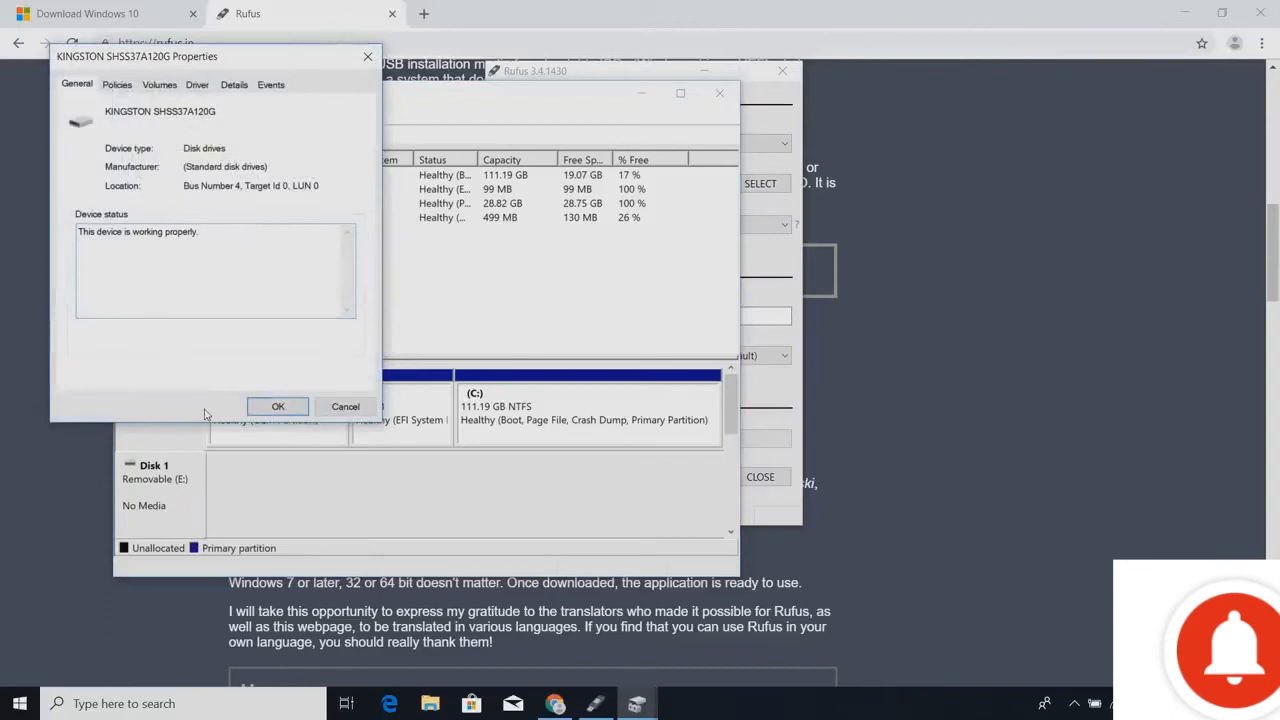
{"action": "left_click", "coordinate": [159, 87]}
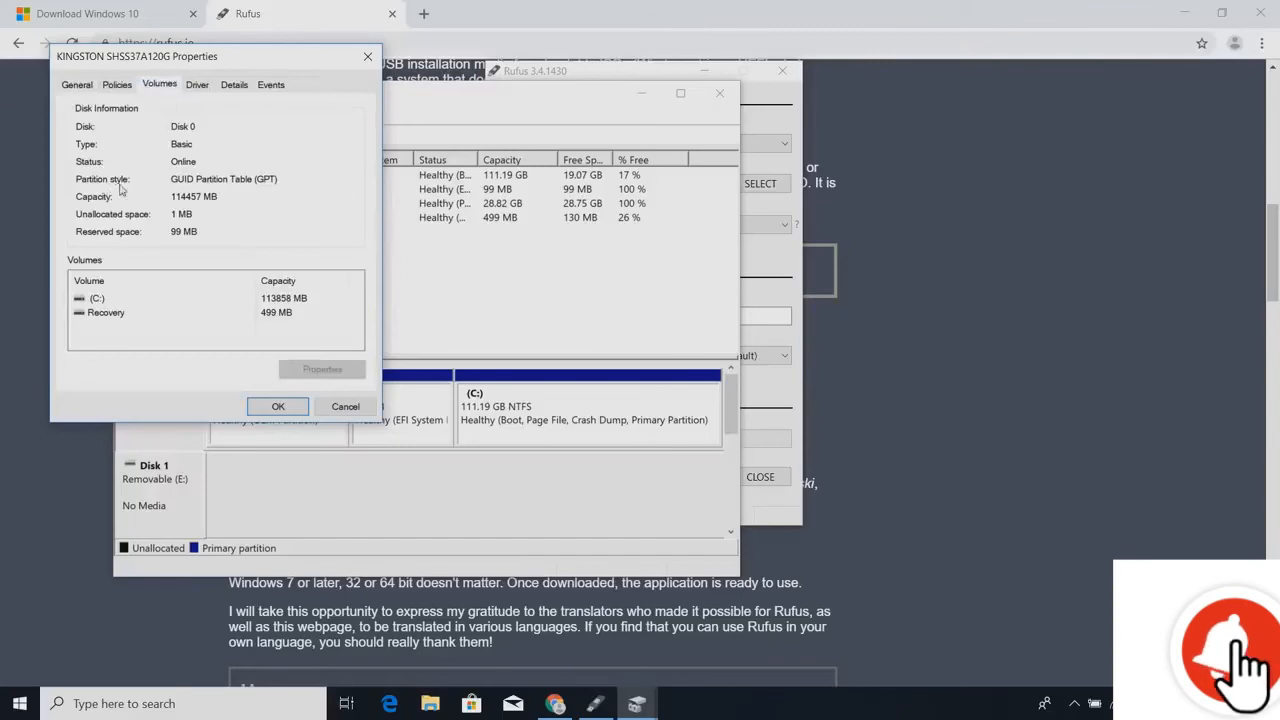
{"action": "left_click", "coordinate": [296, 407]}
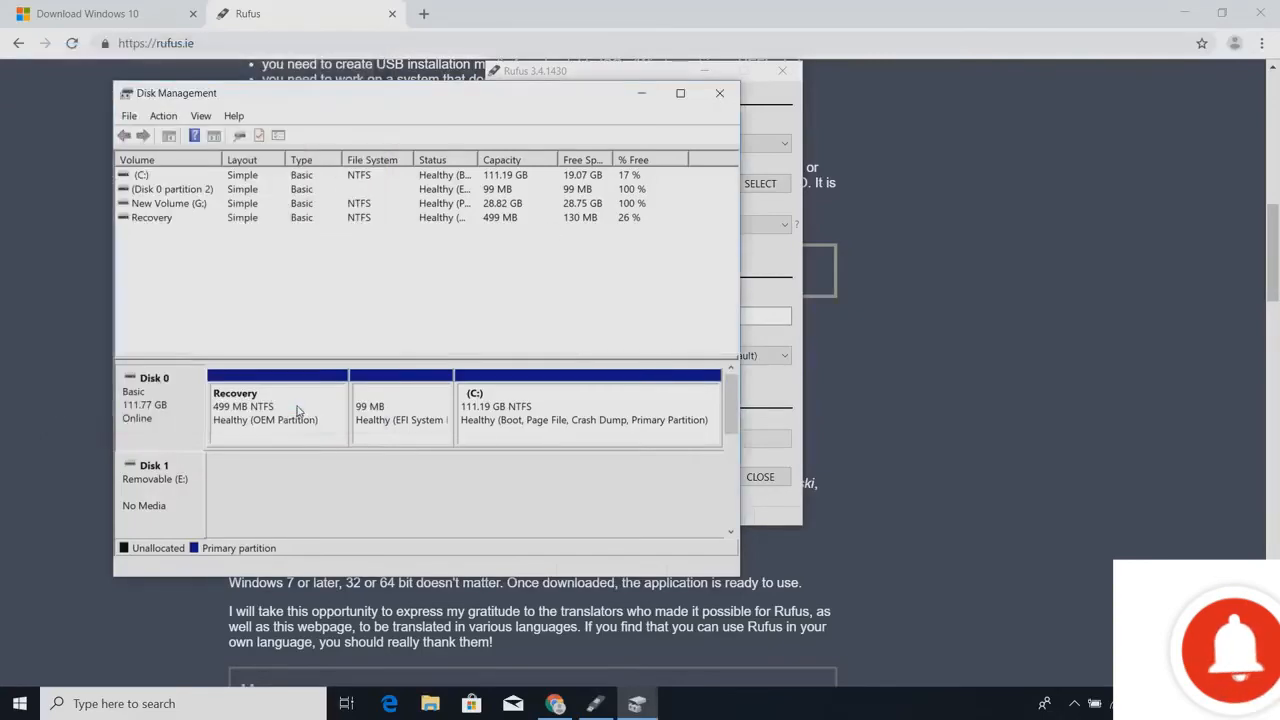
{"action": "left_click", "coordinate": [719, 93]}
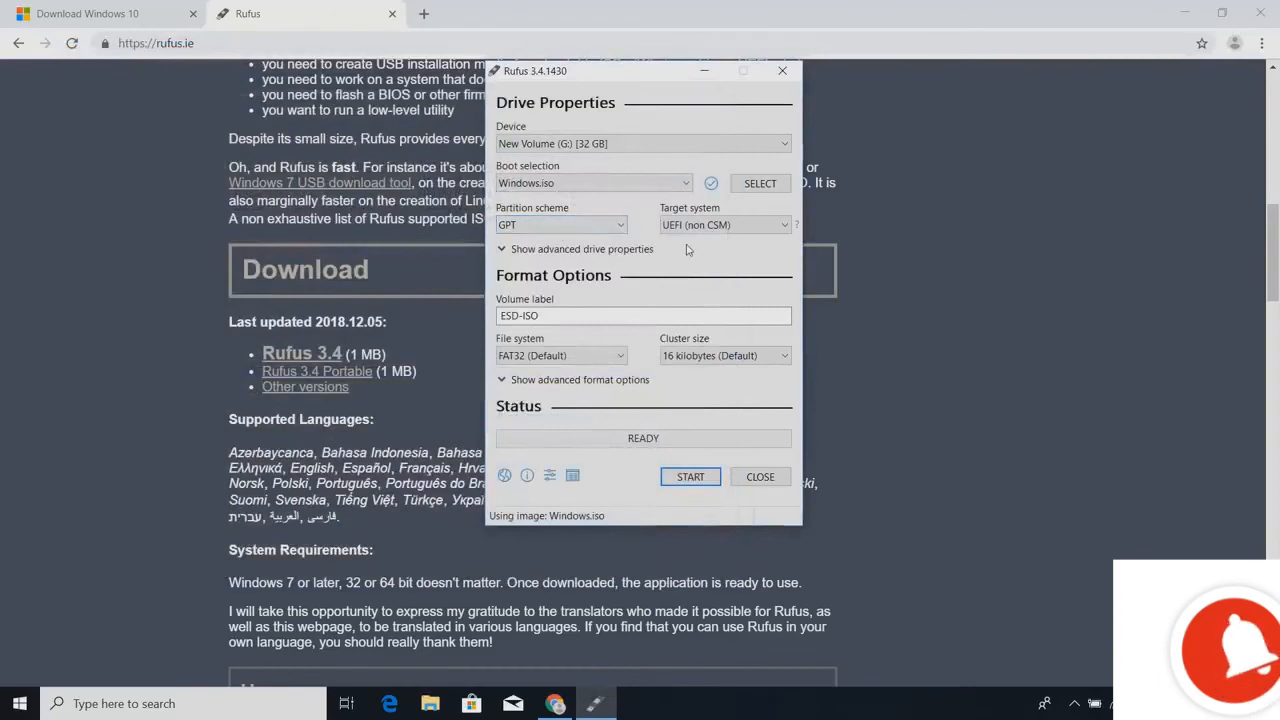
Write the Windows image to the USB drive, accepting the erasure of its data, and close Rufus once it is ready
{"action": "left_click", "coordinate": [692, 477]}
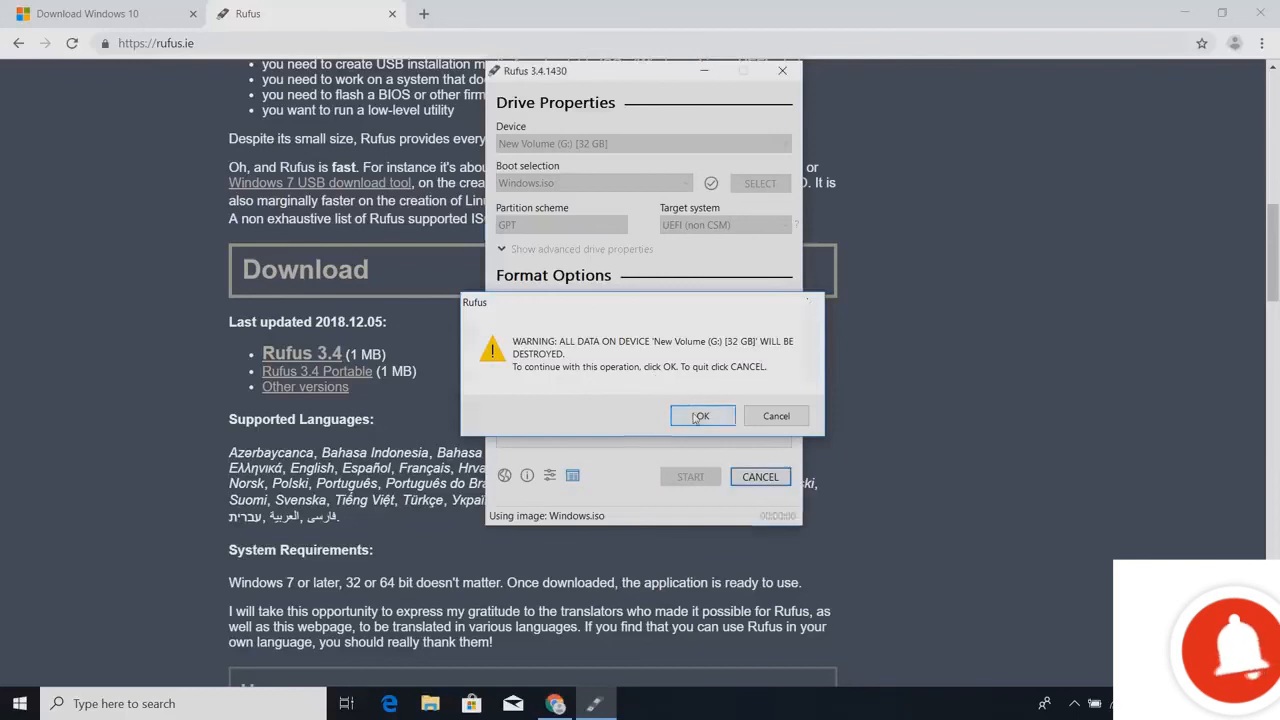
{"action": "left_click", "coordinate": [696, 416]}
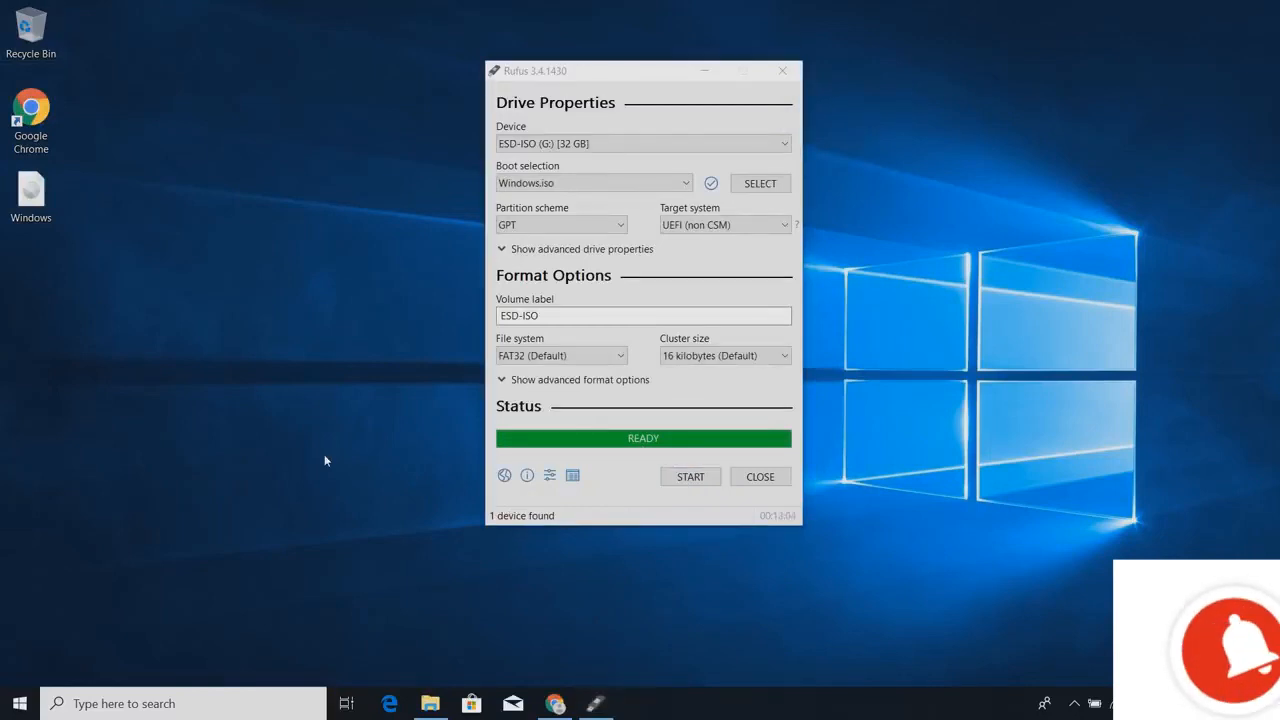
{"action": "left_click", "coordinate": [778, 487]}
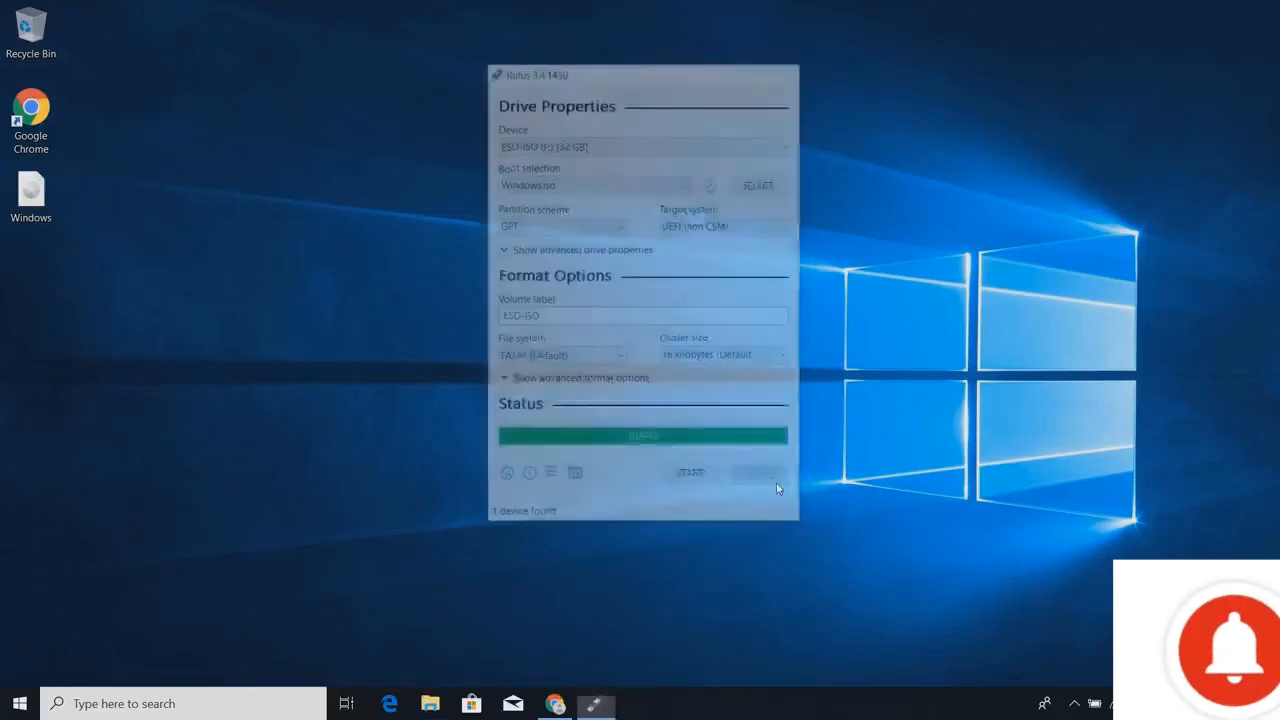